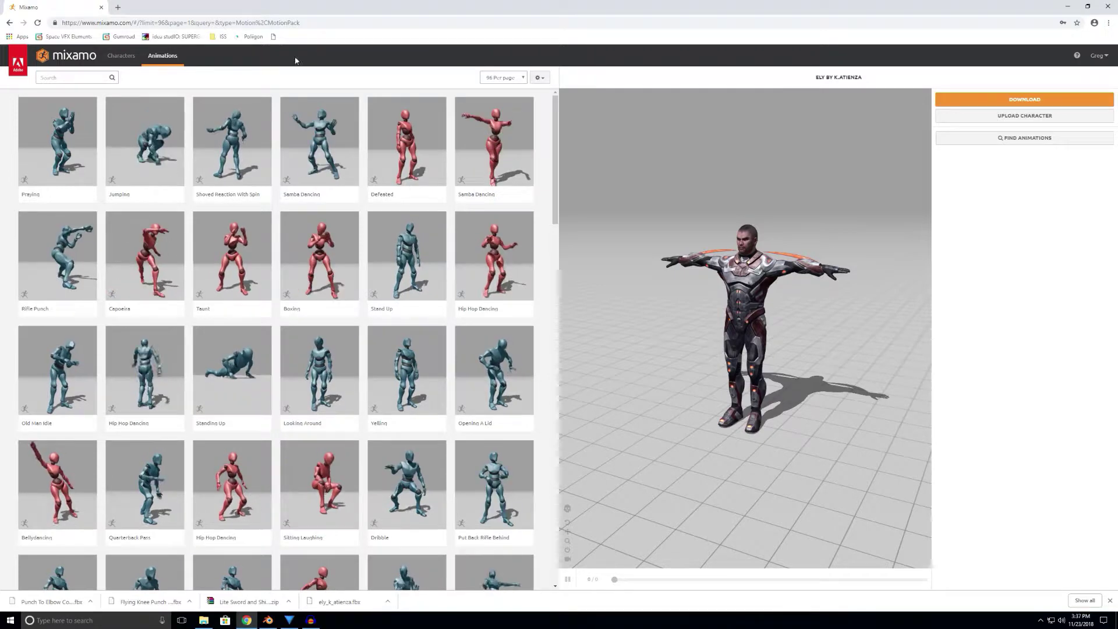
Step: Find Ely By K.Atienza in Mixamo's Characters library and download it as FBX in T-pose
left_click(120, 56)
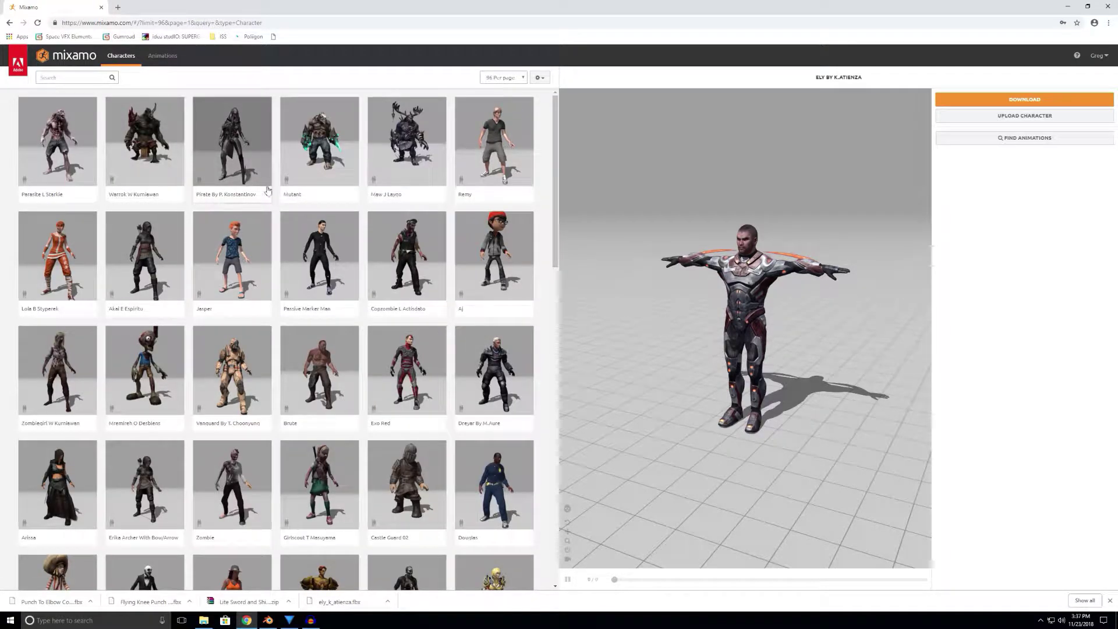
scroll(268, 190, "down", 10)
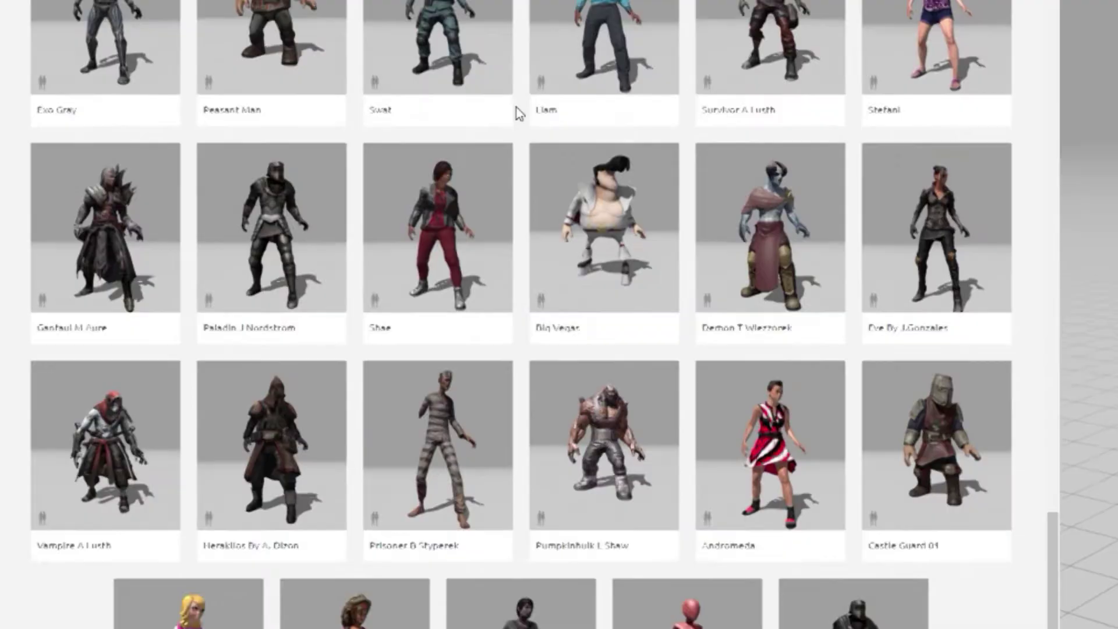
scroll(547, 104, "up", 8)
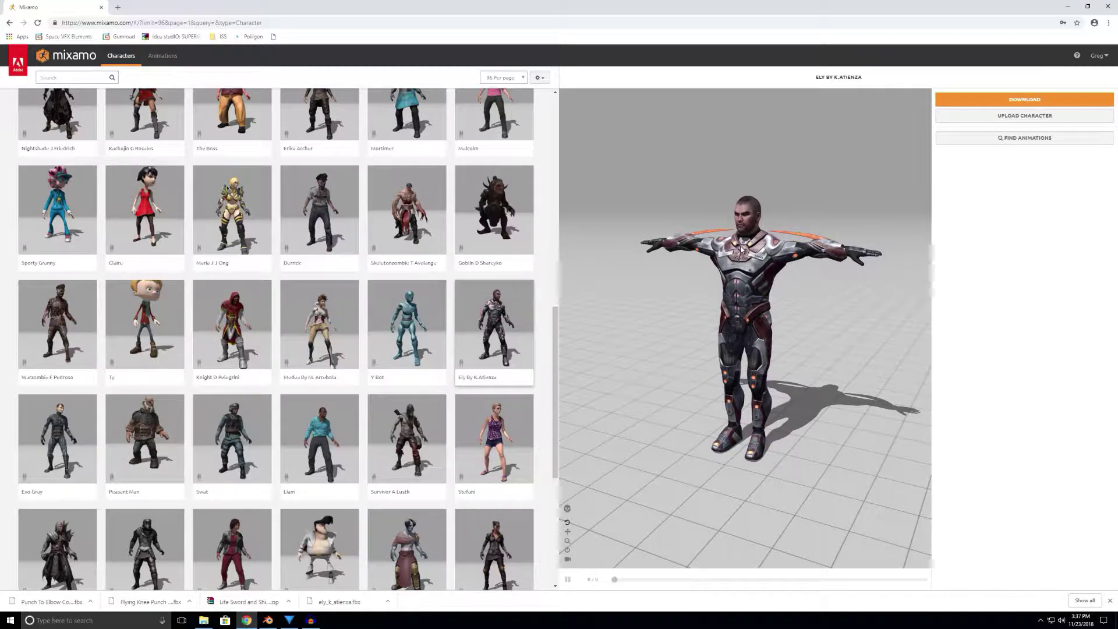
scroll(312, 182, "up", 2)
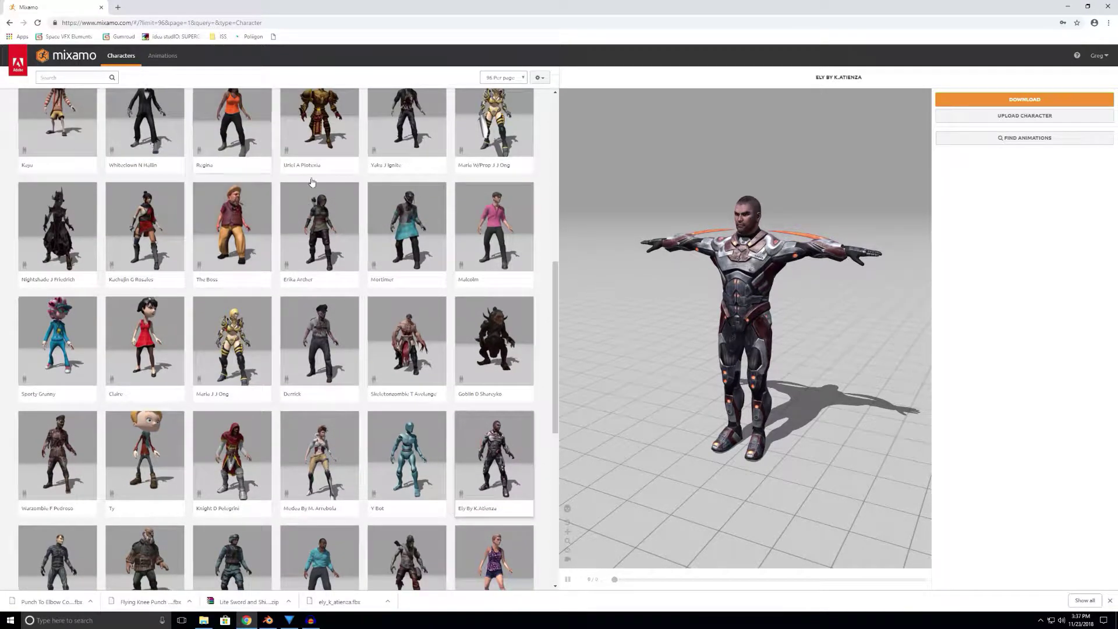
left_click(1023, 100)
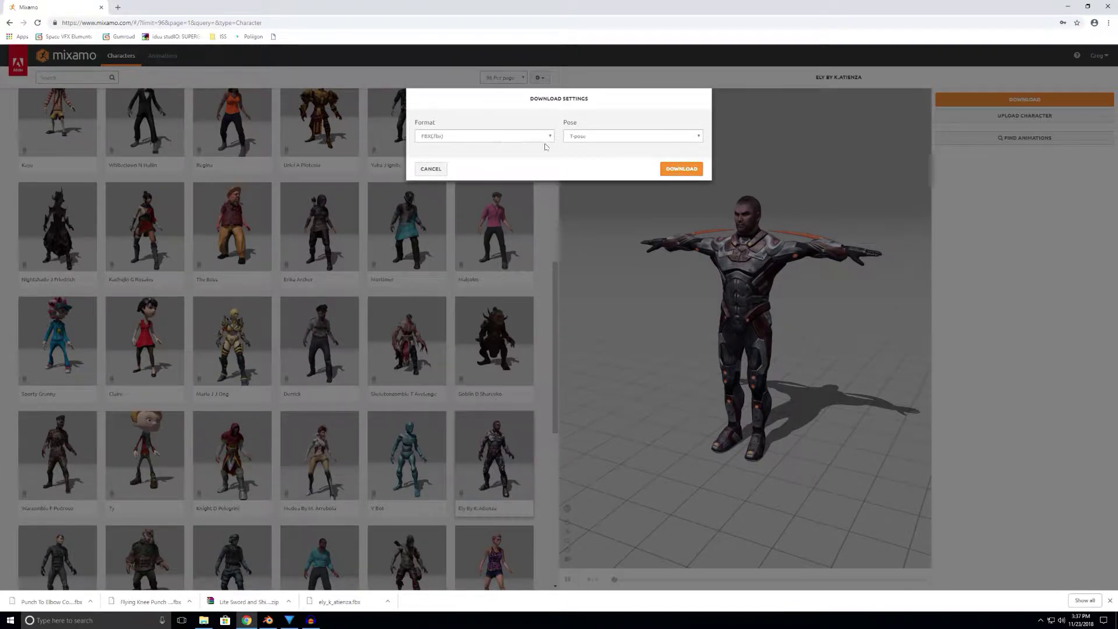
left_click(682, 168)
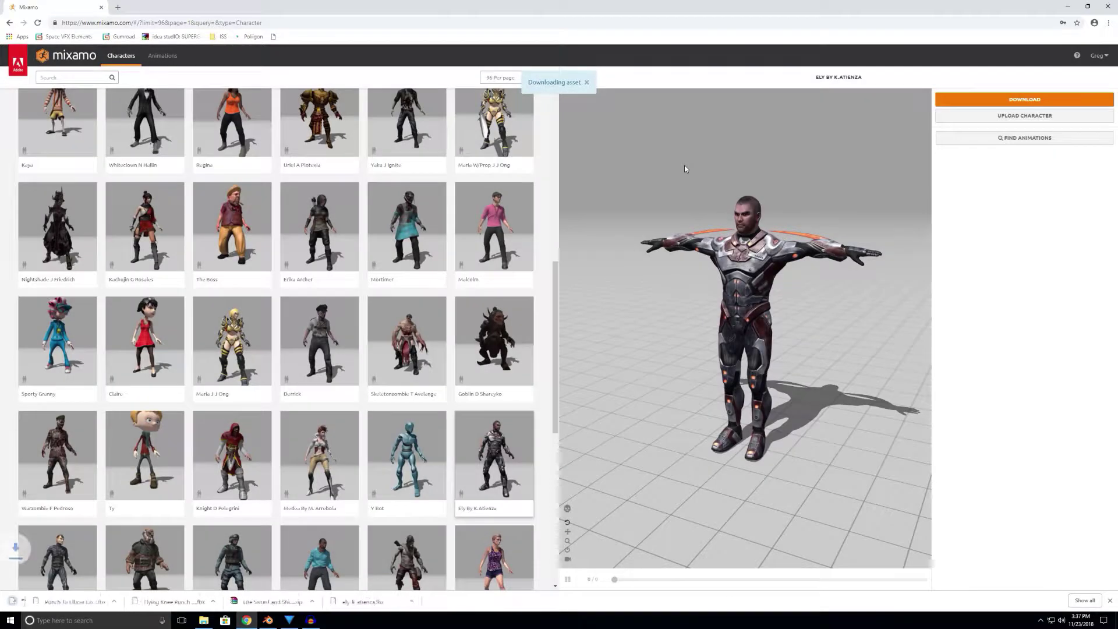
scroll(211, 306, "up", 3)
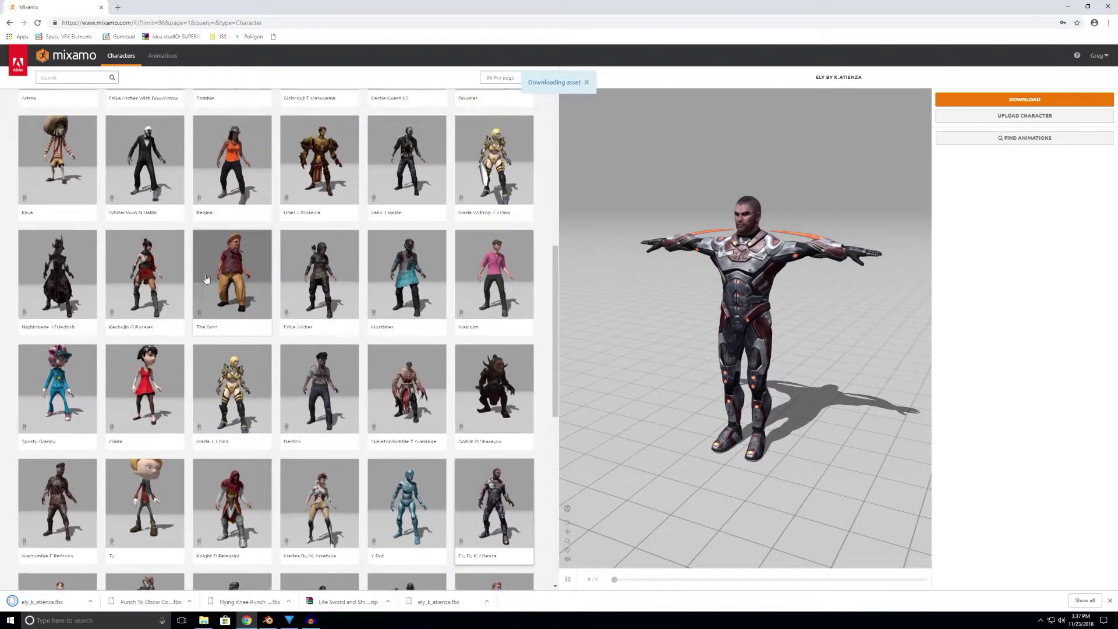
Step: Search Mixamo animations for 'flying' and apply Flying Knee Punch Combo to Ely
left_click(161, 55)
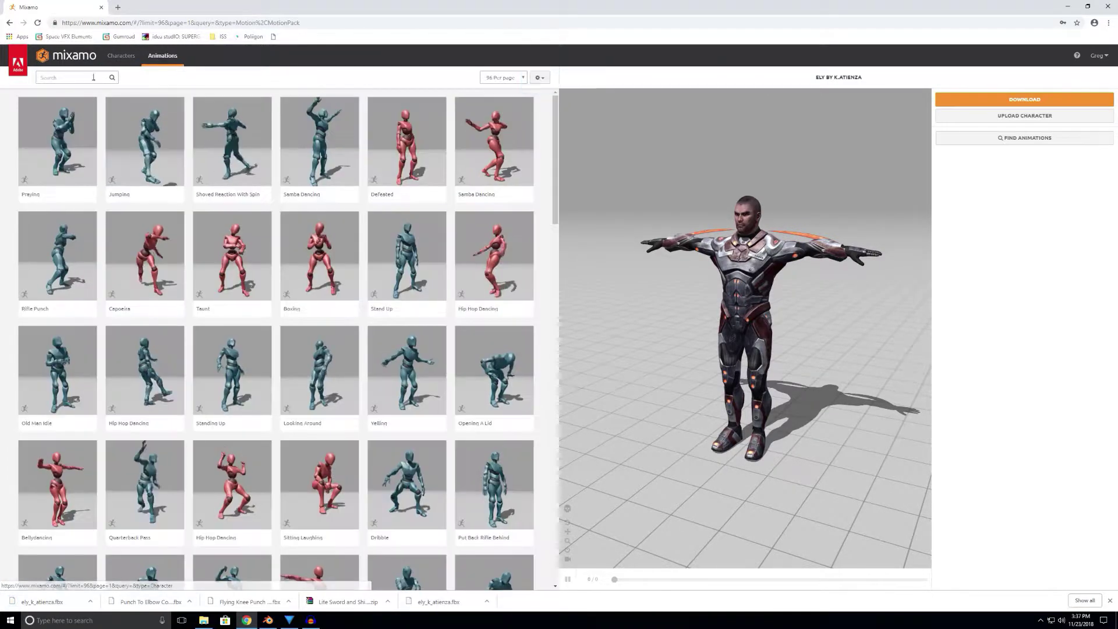
left_click(90, 77)
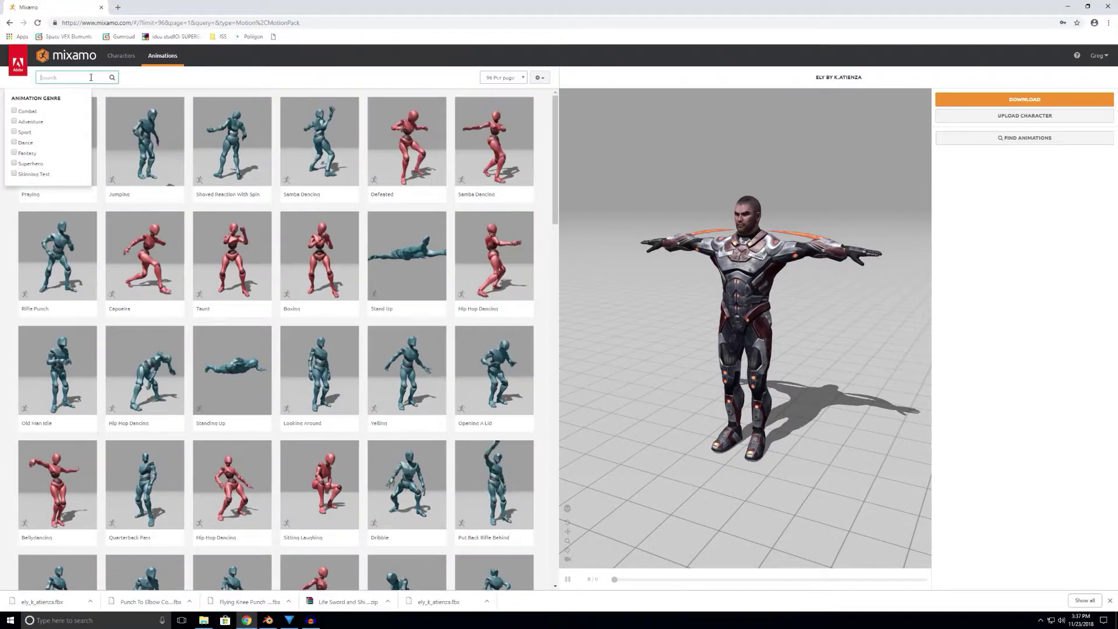
type("flying")
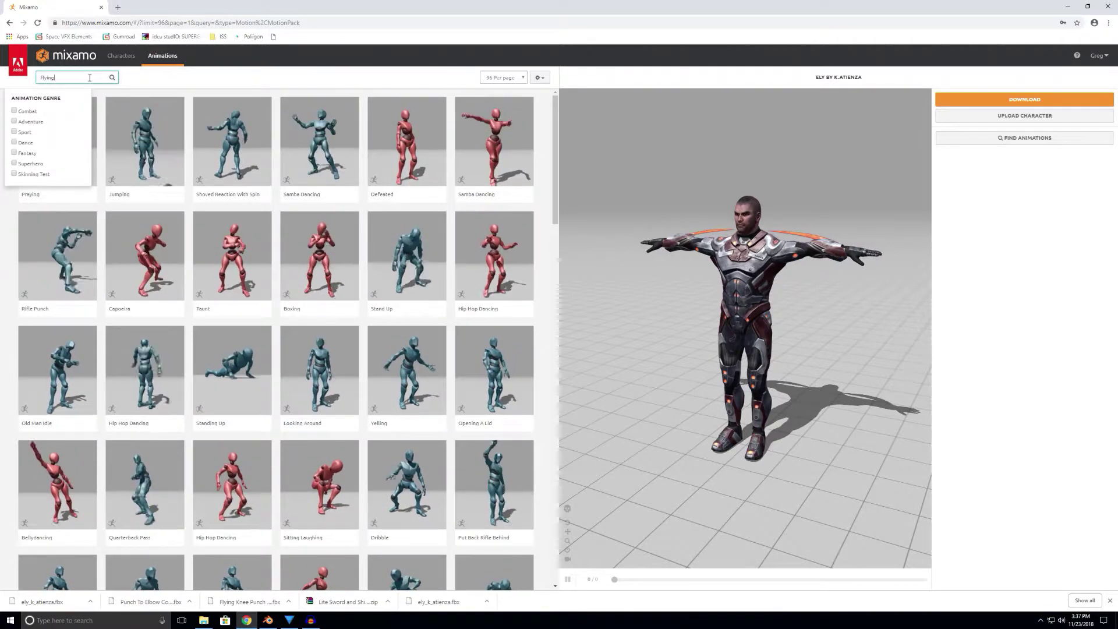
key("Return")
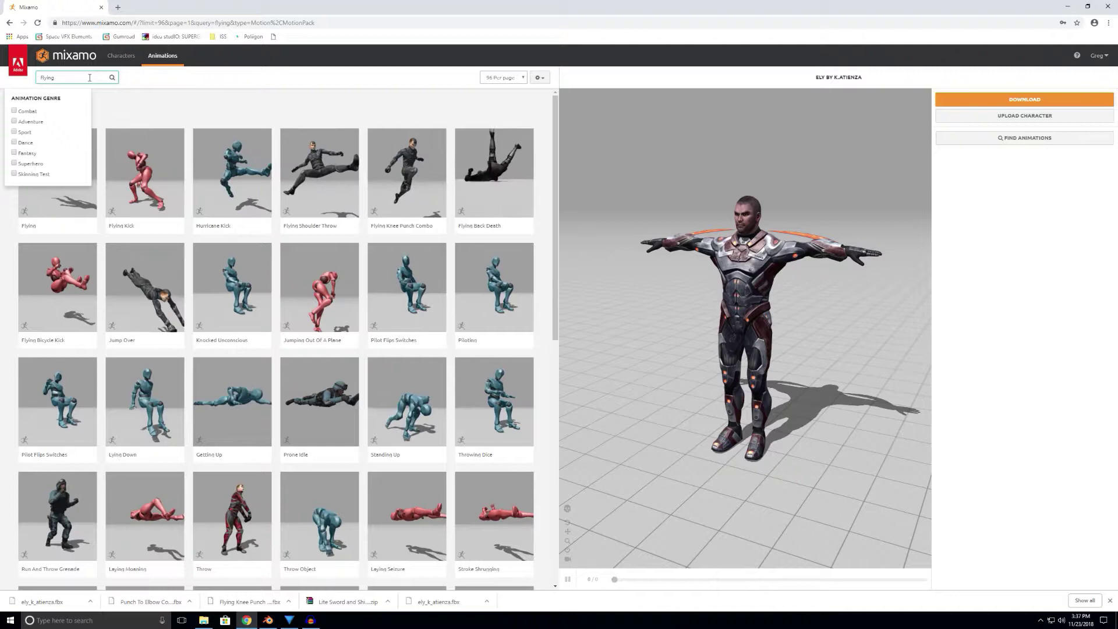
left_click(400, 184)
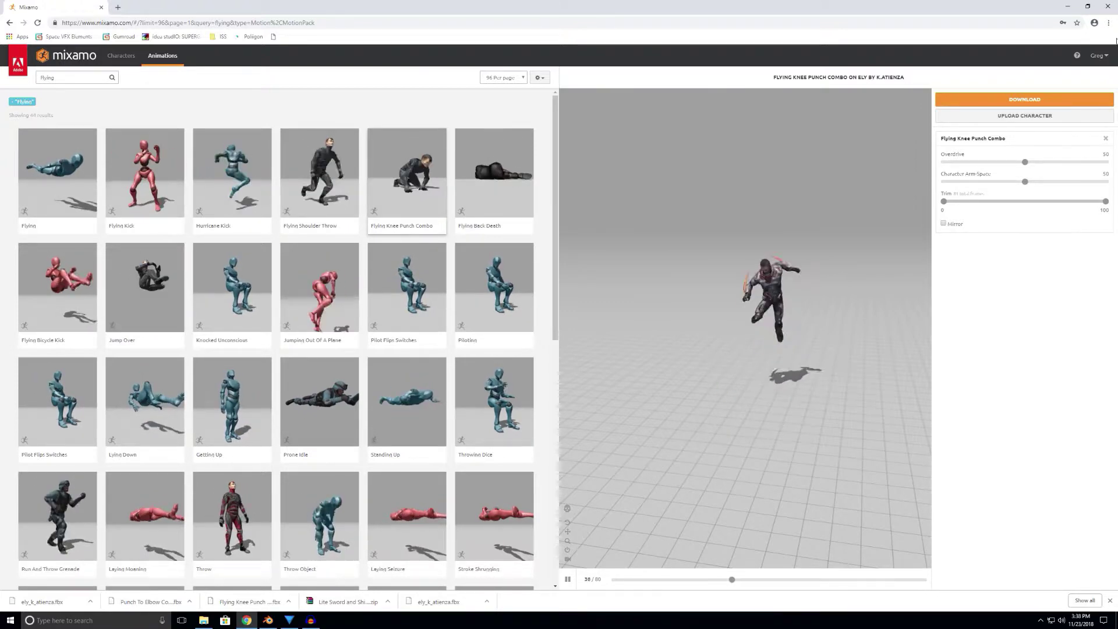
Step: Download the Flying Knee Punch Combo as FBX with skin, 30 fps, no keyframe reduction
left_click(1024, 99)
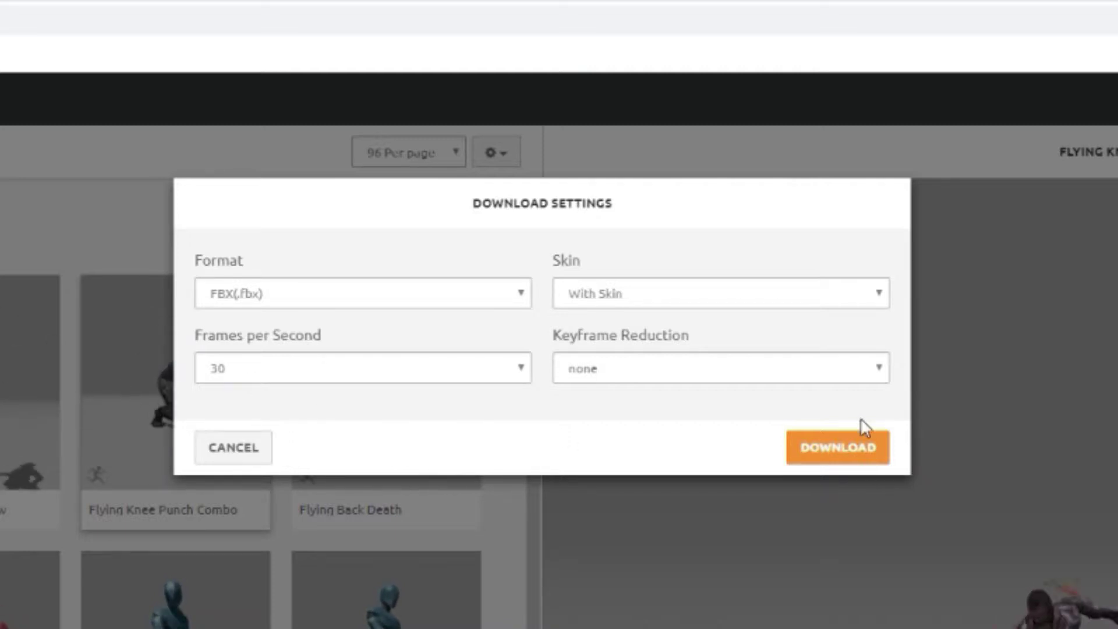
left_click(847, 451)
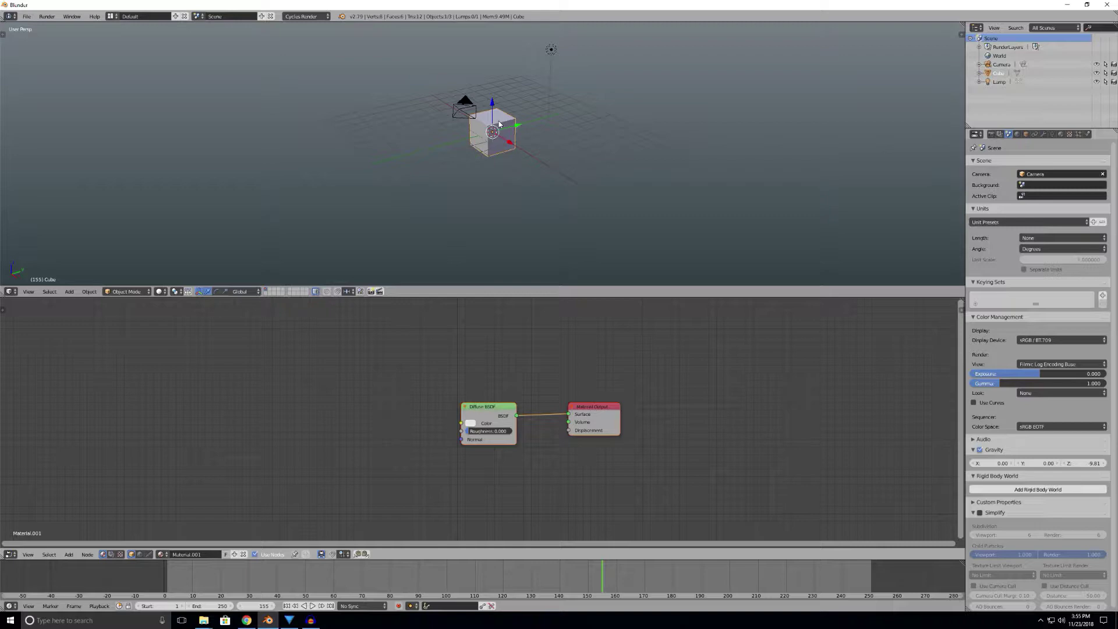
Step: Delete the default cube and its material from the Blender scene
left_click(499, 123)
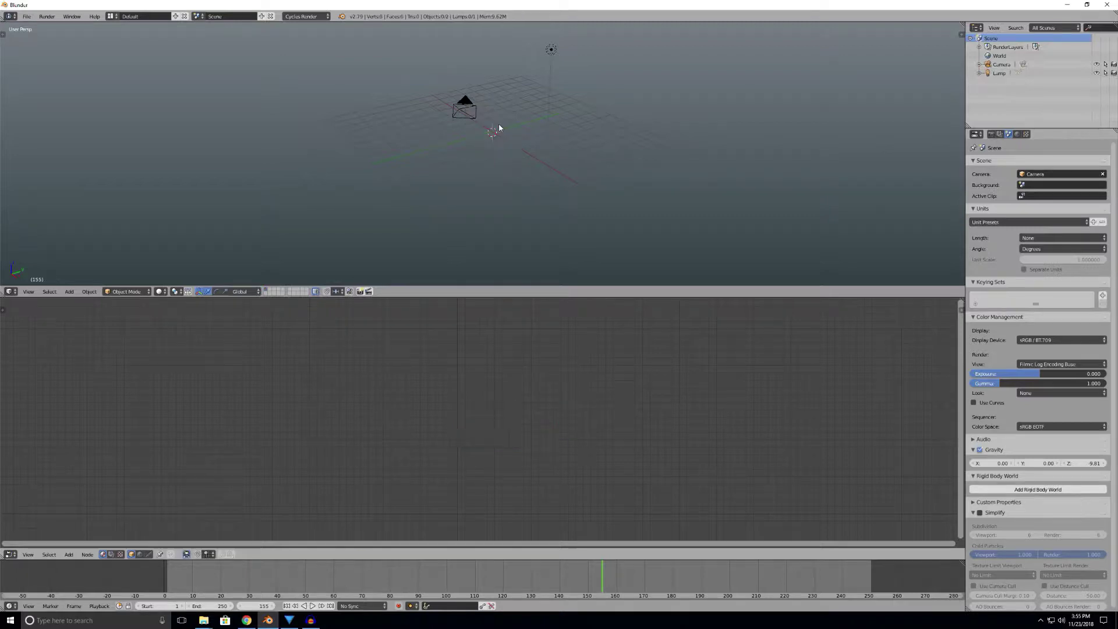
left_click(26, 16)
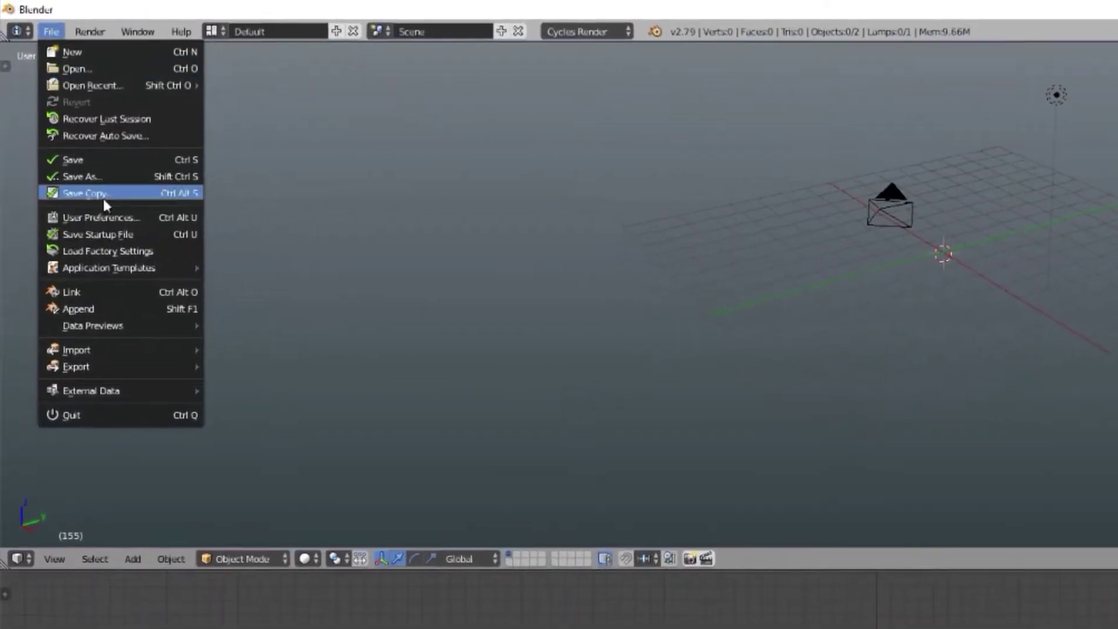
mouse_move(106, 290)
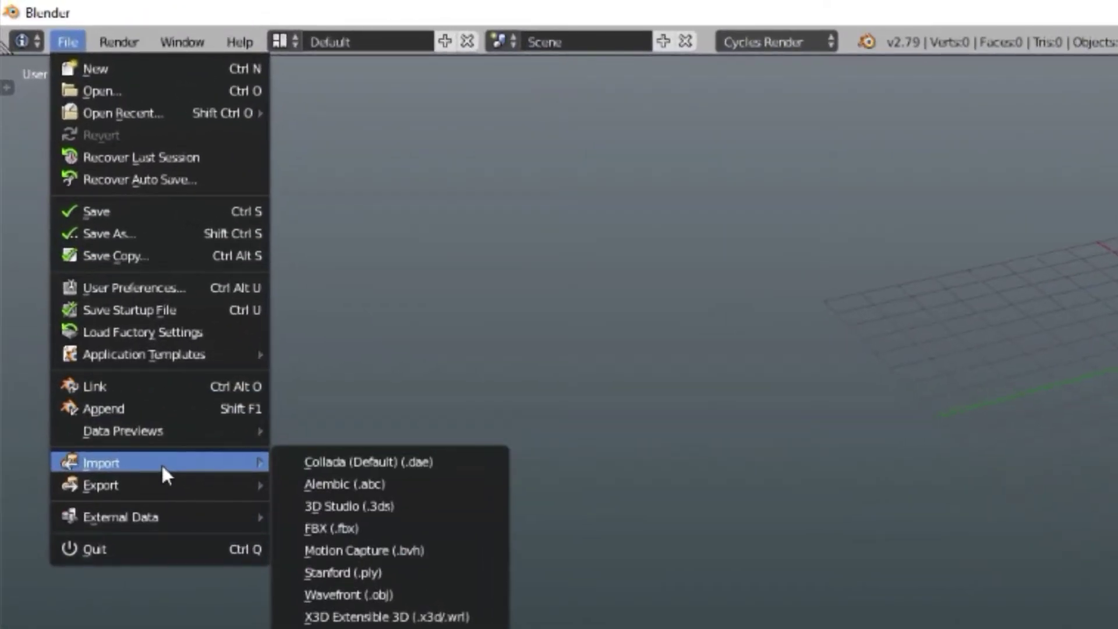
left_click(383, 519)
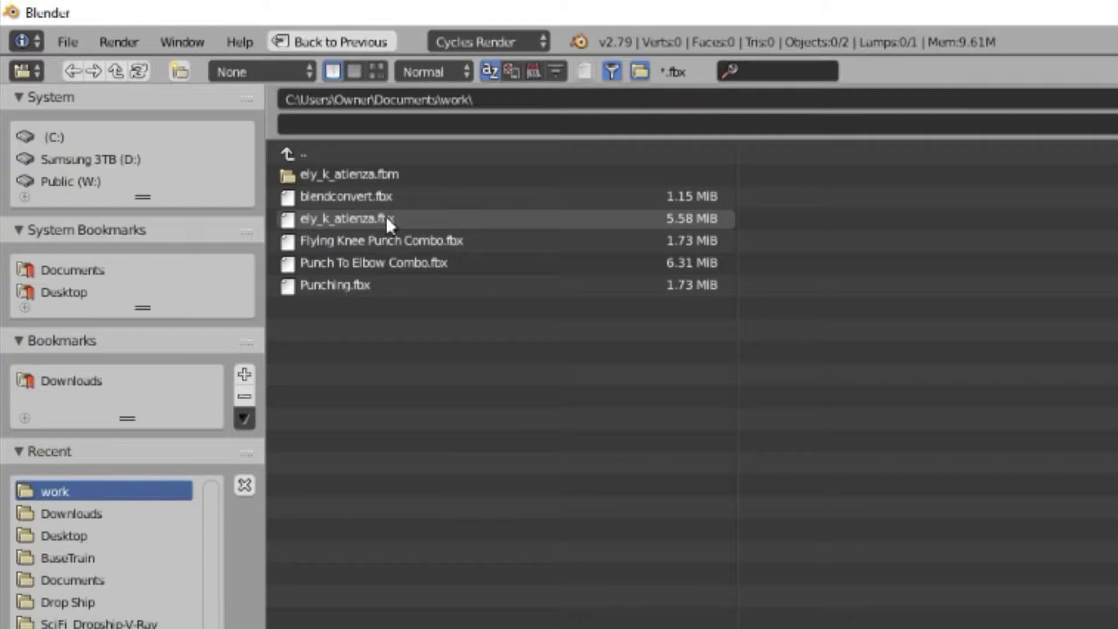
left_click(428, 218)
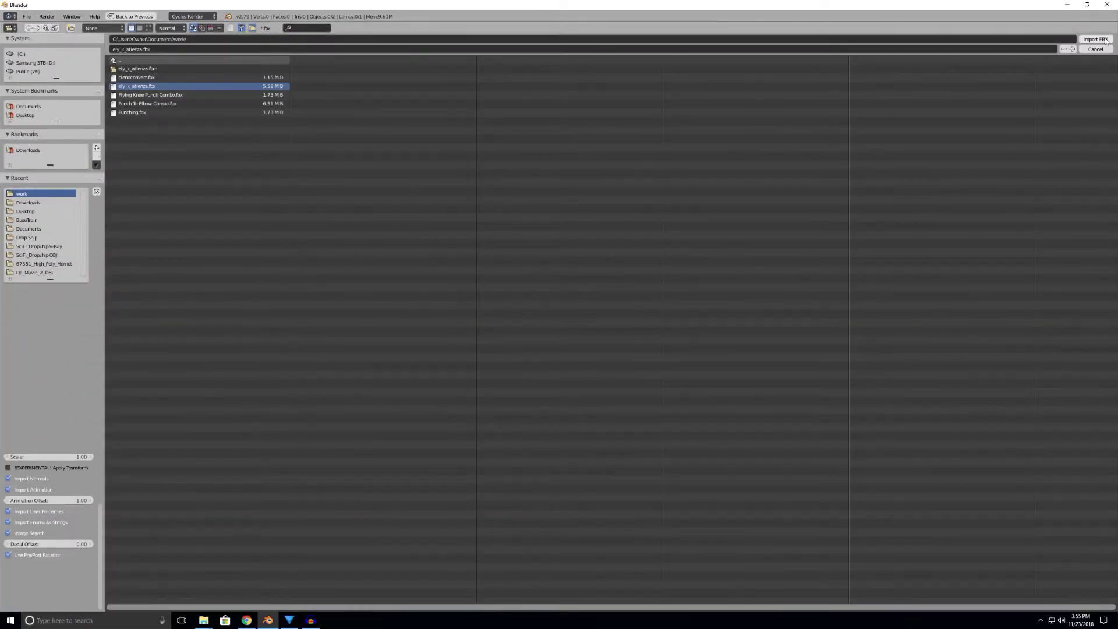
left_click(1100, 40)
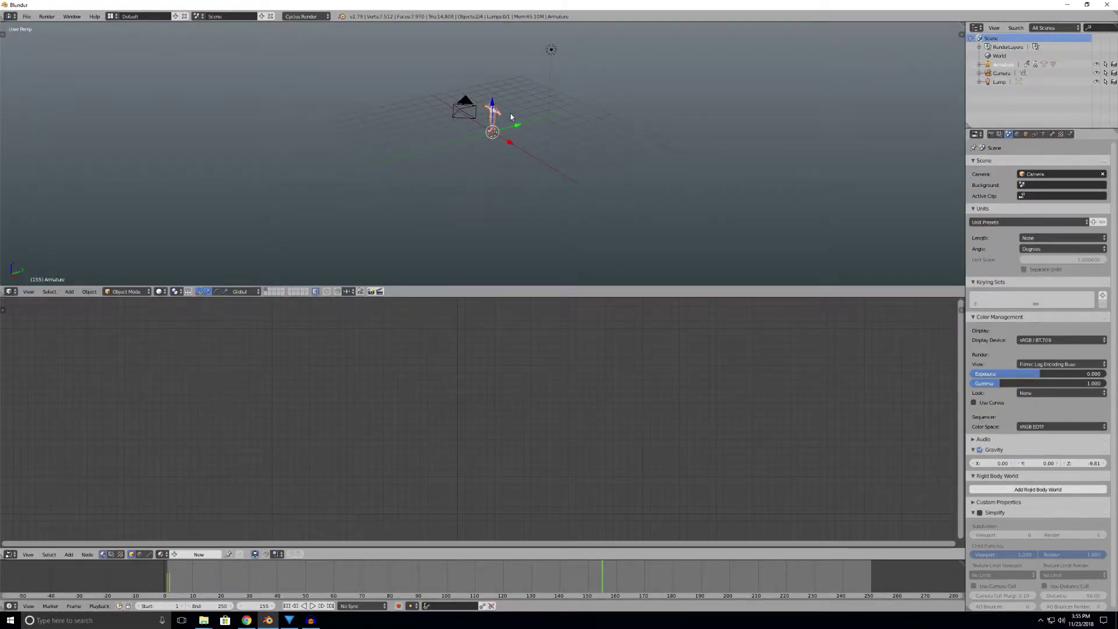
Step: Frame the Ely character, orbit to eye level, then zoom out to include the camera
key("KP_Decimal")
left_click_drag(495, 139, 540, 152)
scroll(571, 143, "down", 3)
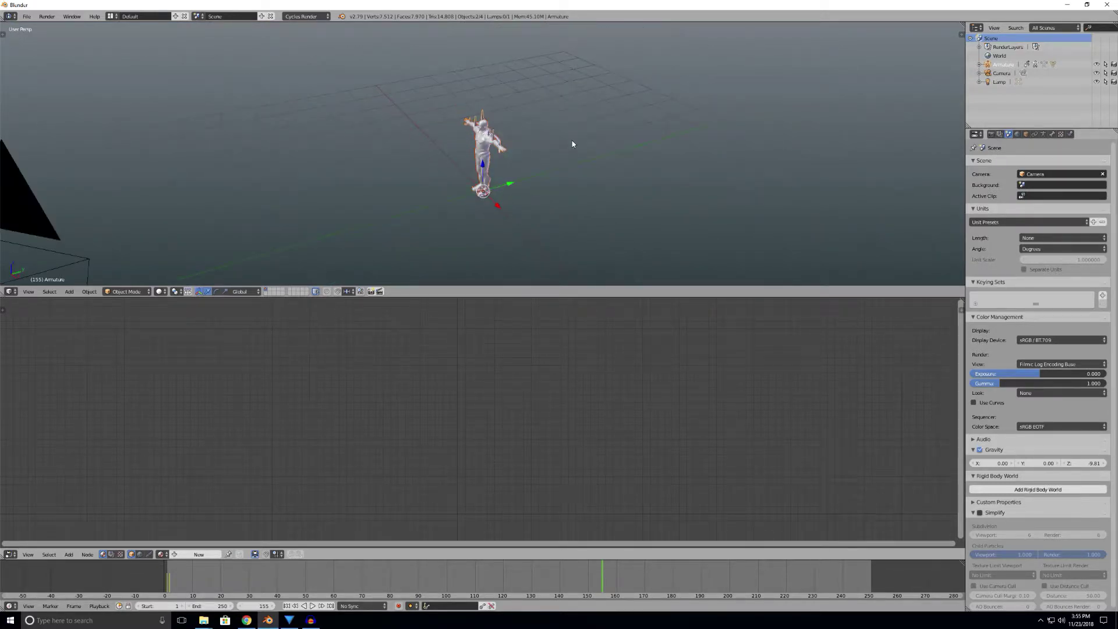
scroll(572, 144, "down", 2)
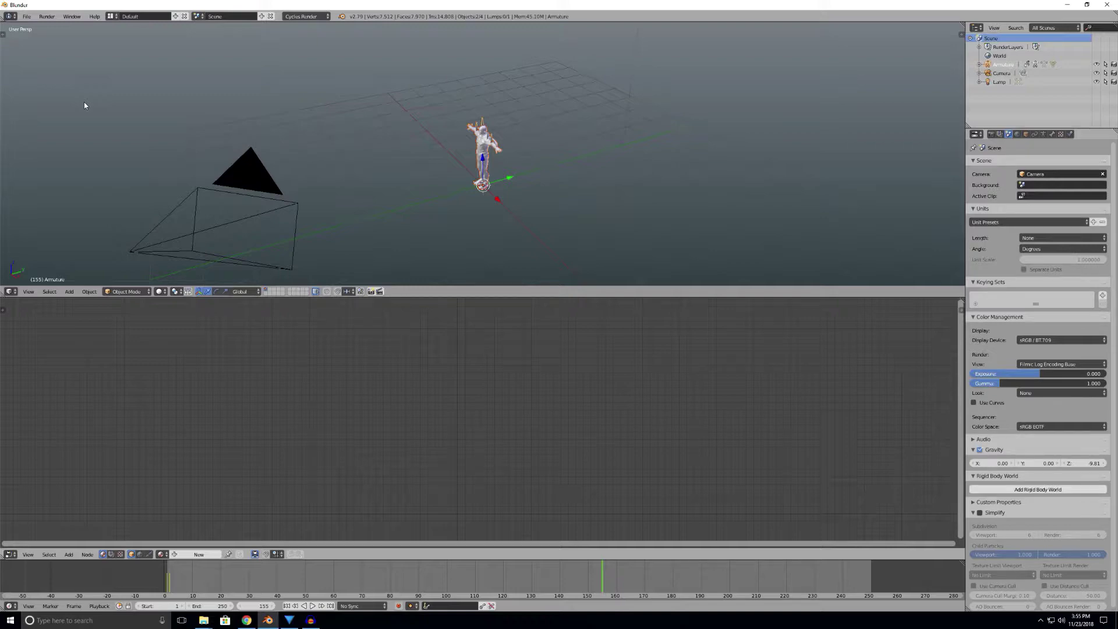
Step: Set FBX export to mesh objects only with Baked Animation turned off
left_click(27, 17)
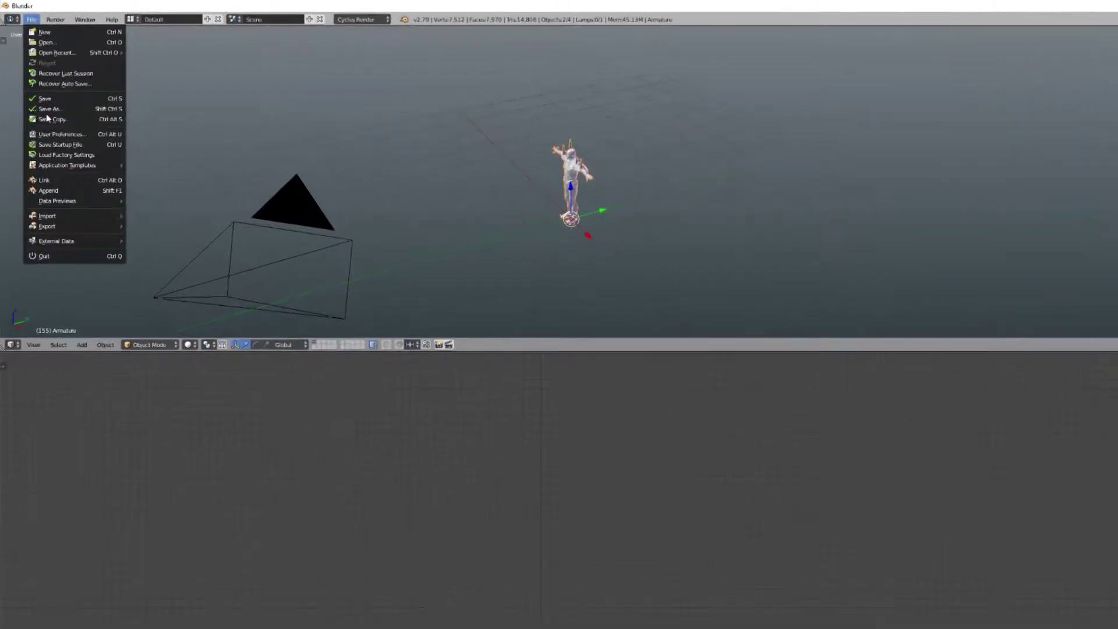
mouse_move(53, 225)
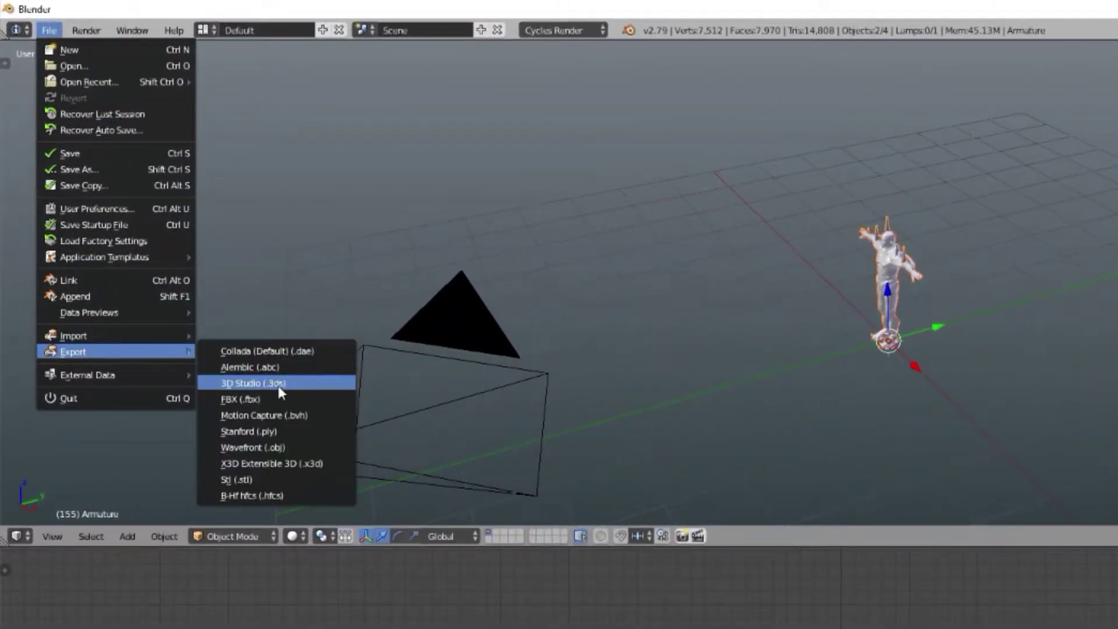
left_click(273, 399)
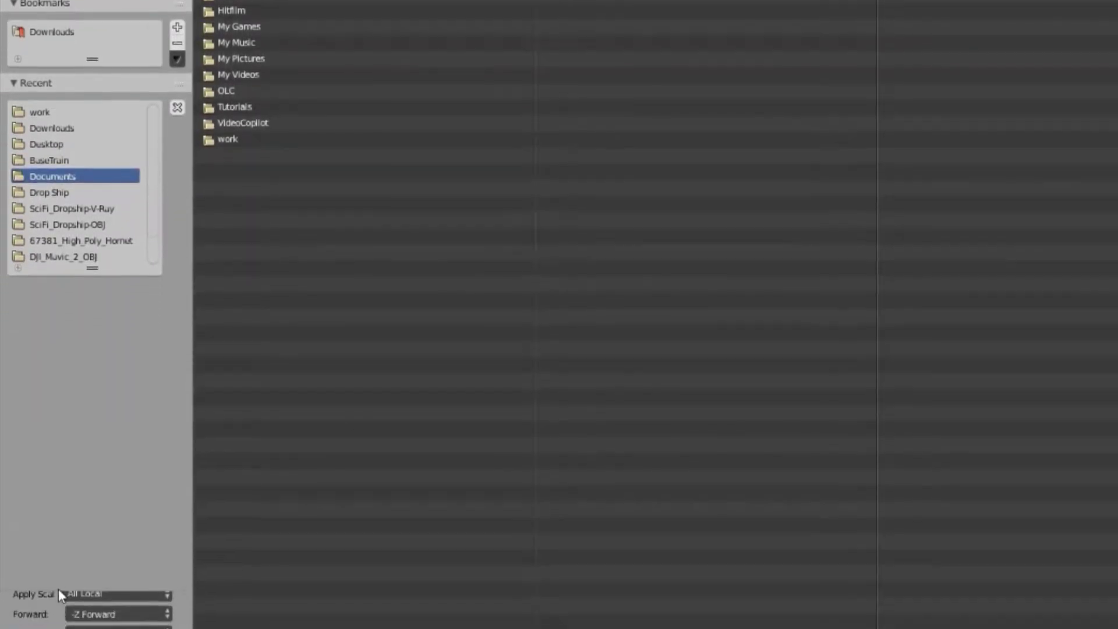
left_click_drag(58, 589, 145, 190)
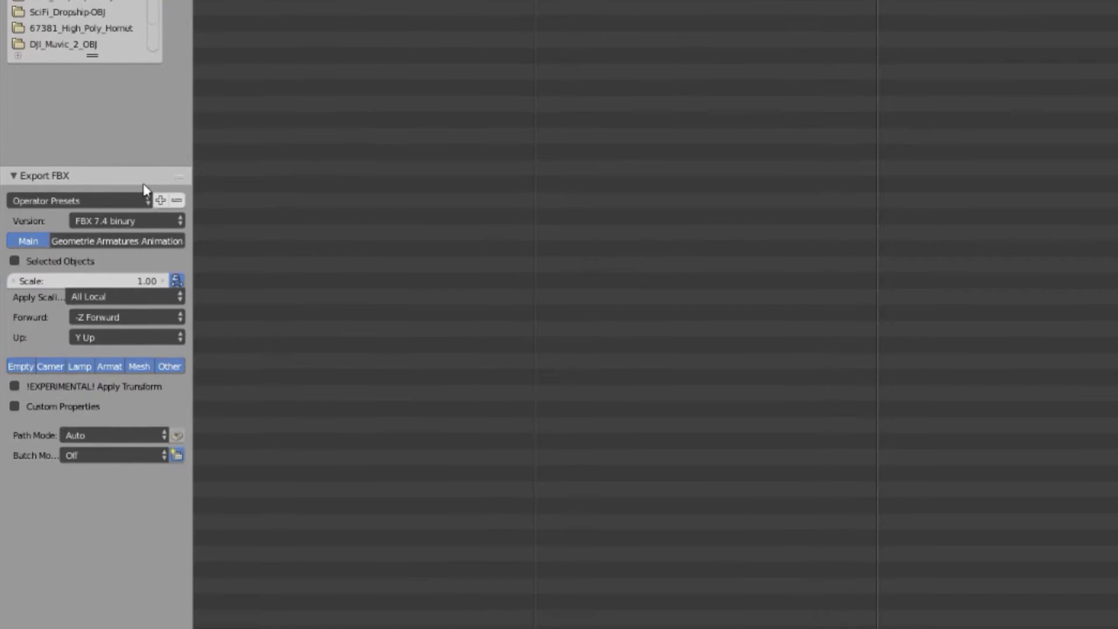
left_click(141, 369)
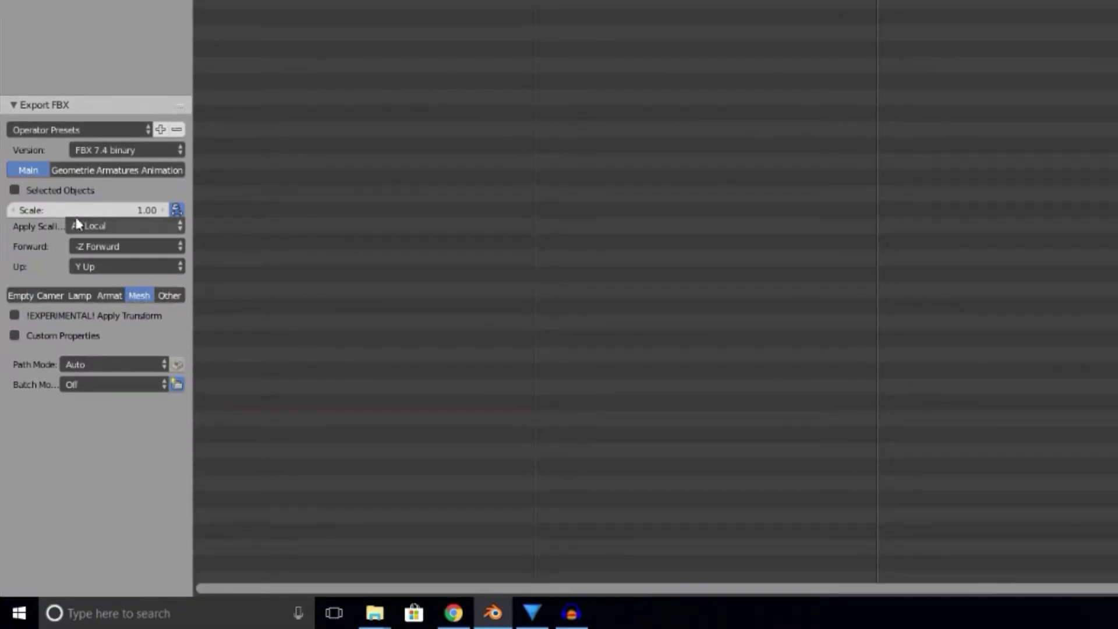
left_click(63, 171)
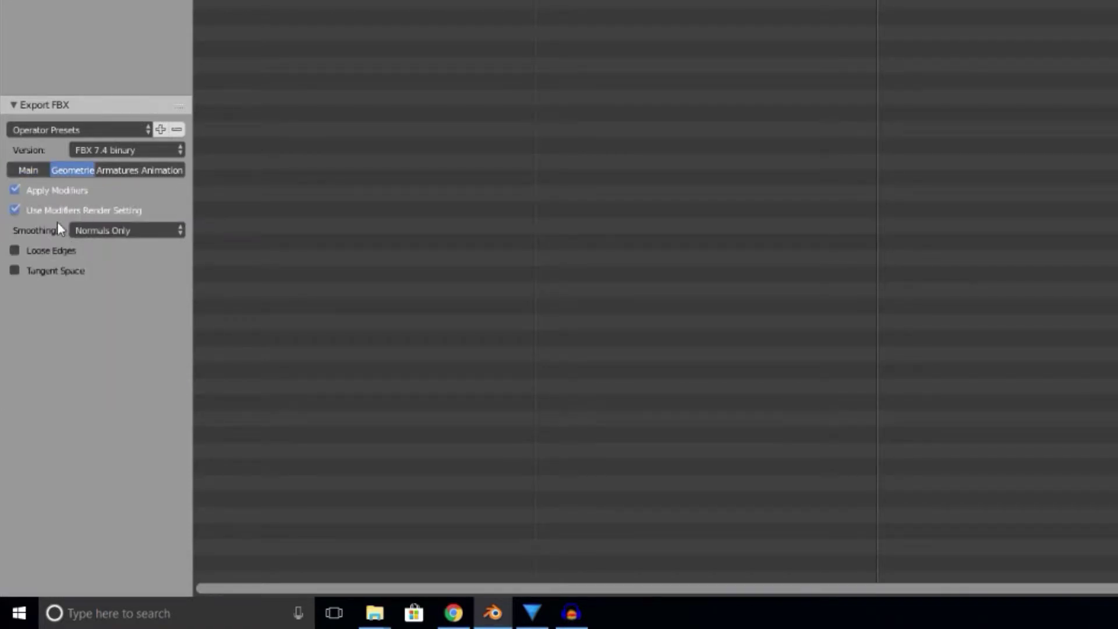
left_click(117, 170)
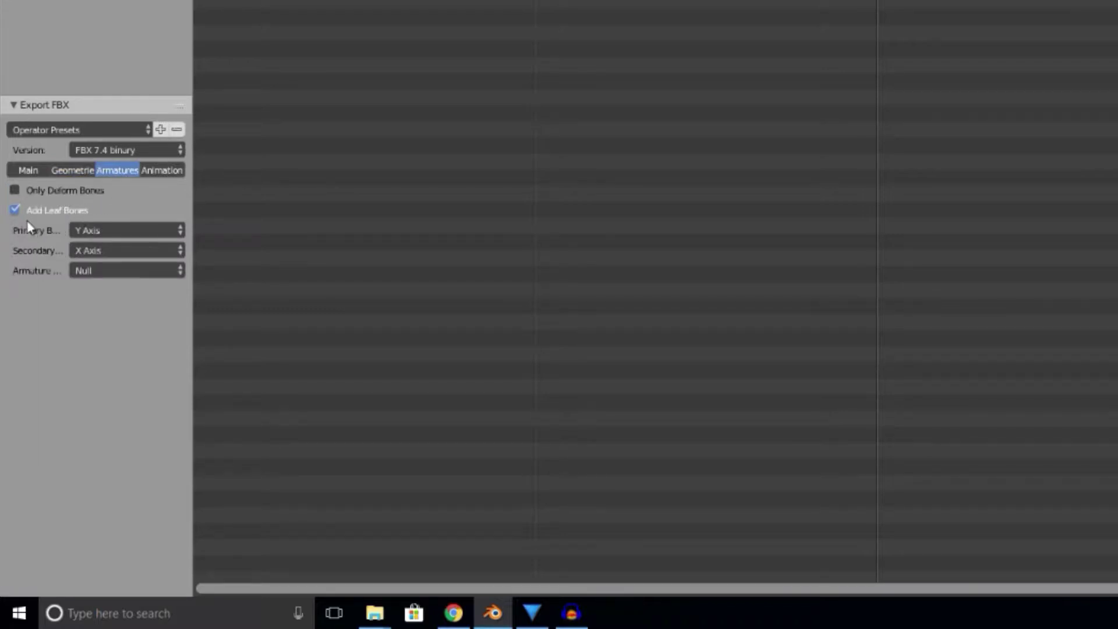
left_click(160, 170)
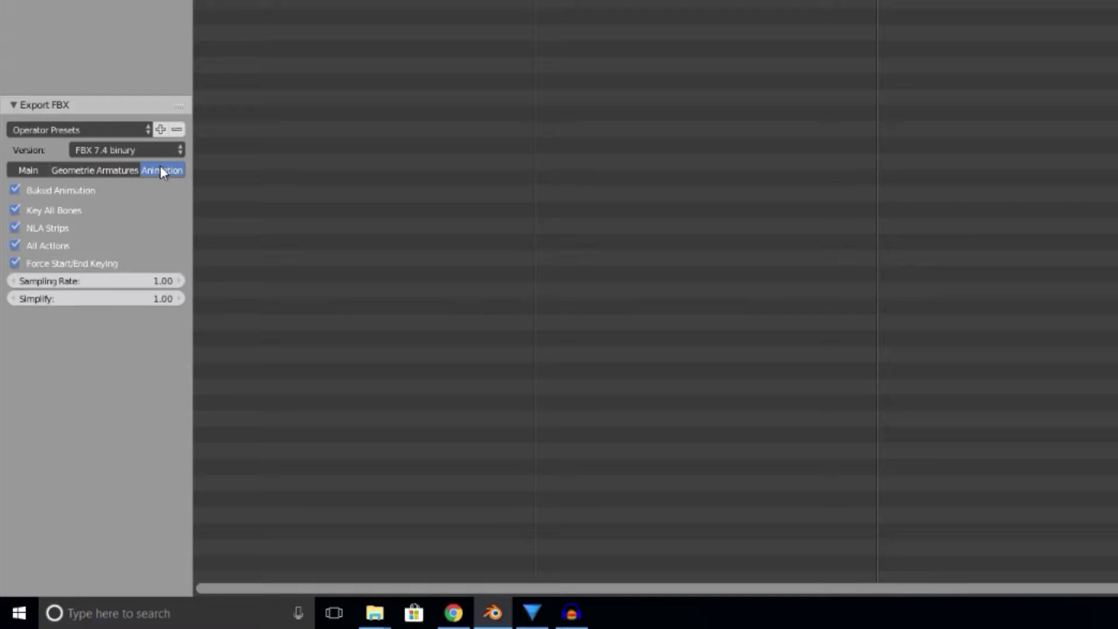
left_click(14, 196)
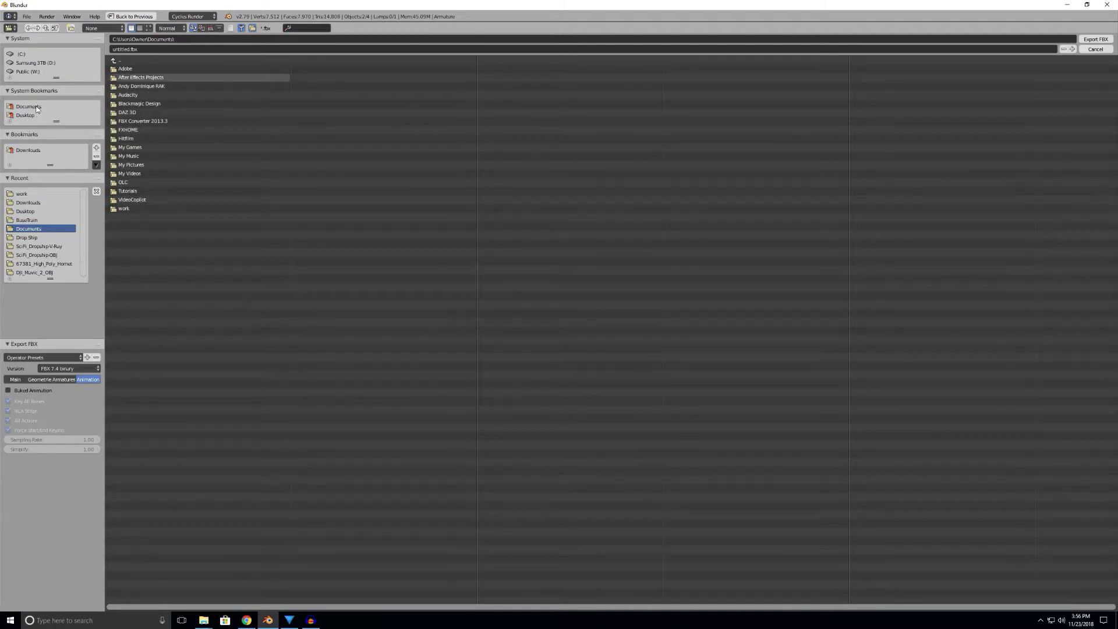
Step: Export the scene as blendconvert.fbx into the work folder, overwriting the existing file
left_click(140, 210)
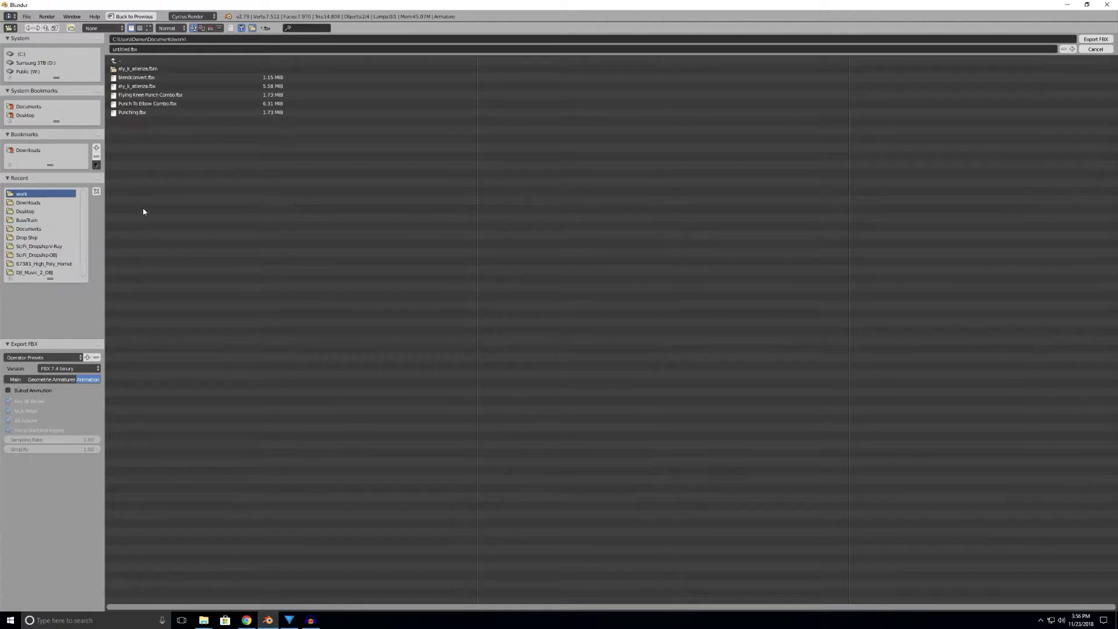
left_click(147, 80)
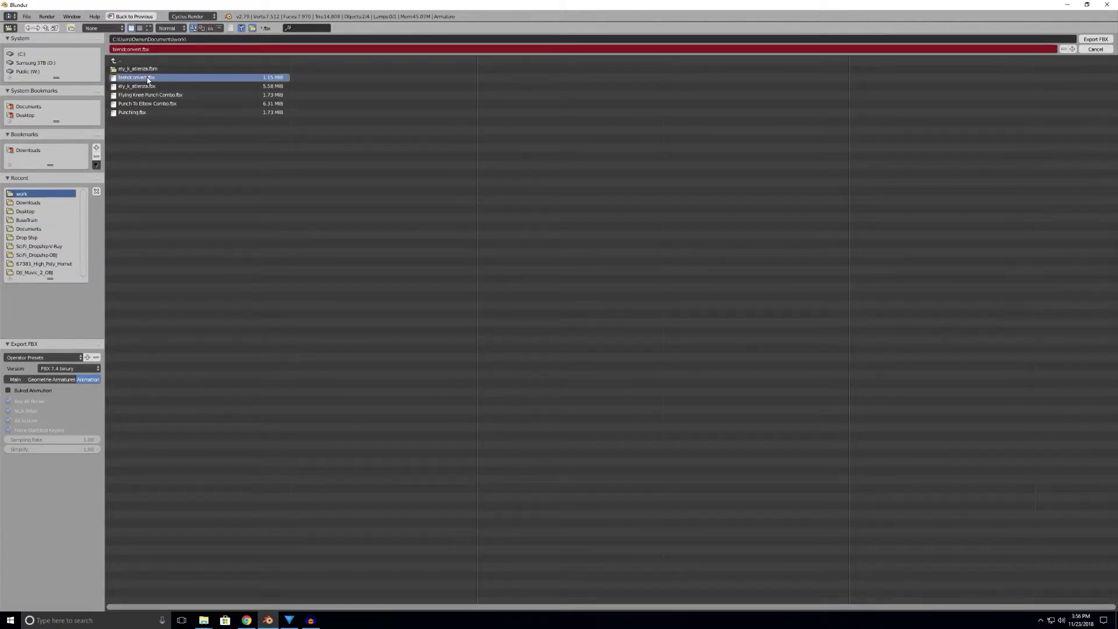
left_click(1096, 39)
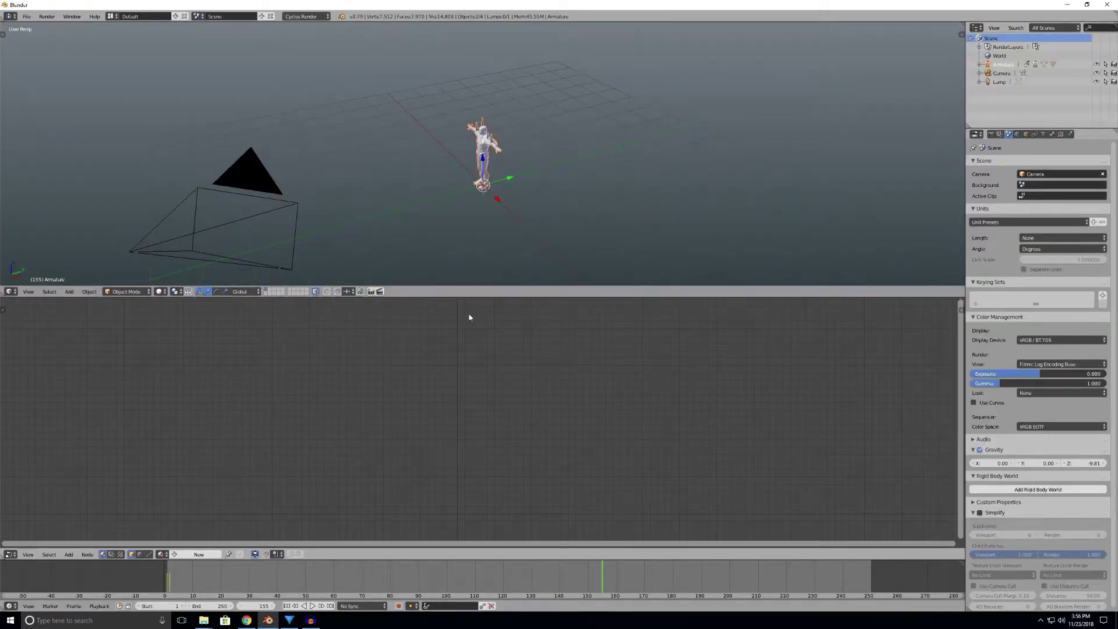
Step: Inspect the character's .fbm texture folder in the work folder, then return to the folder
mouse_move(201, 625)
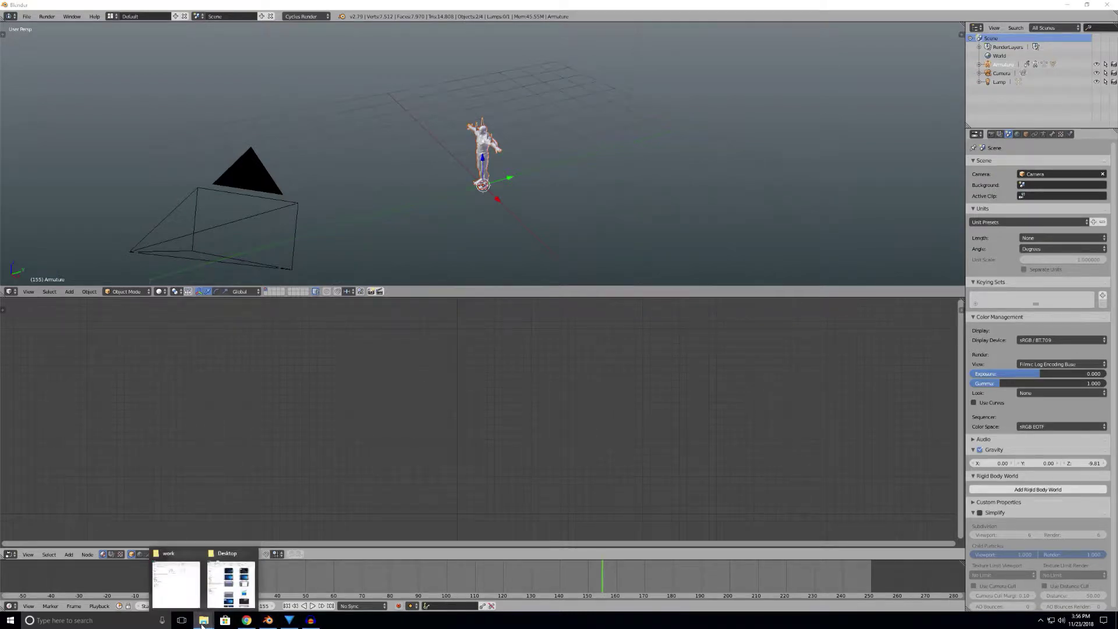
left_click(180, 587)
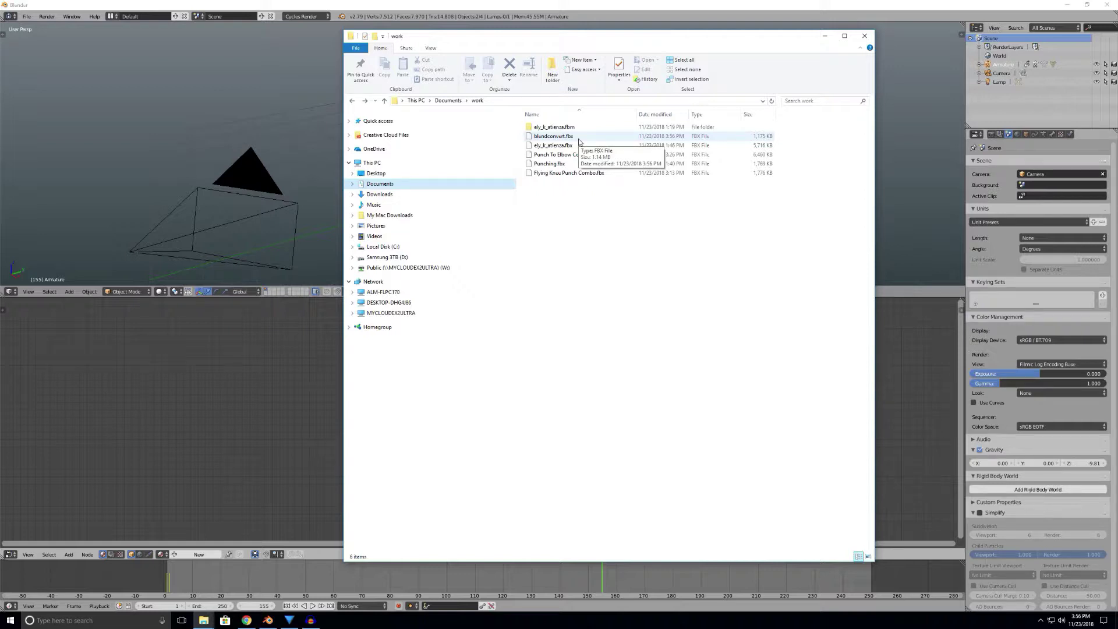
double_click(553, 127)
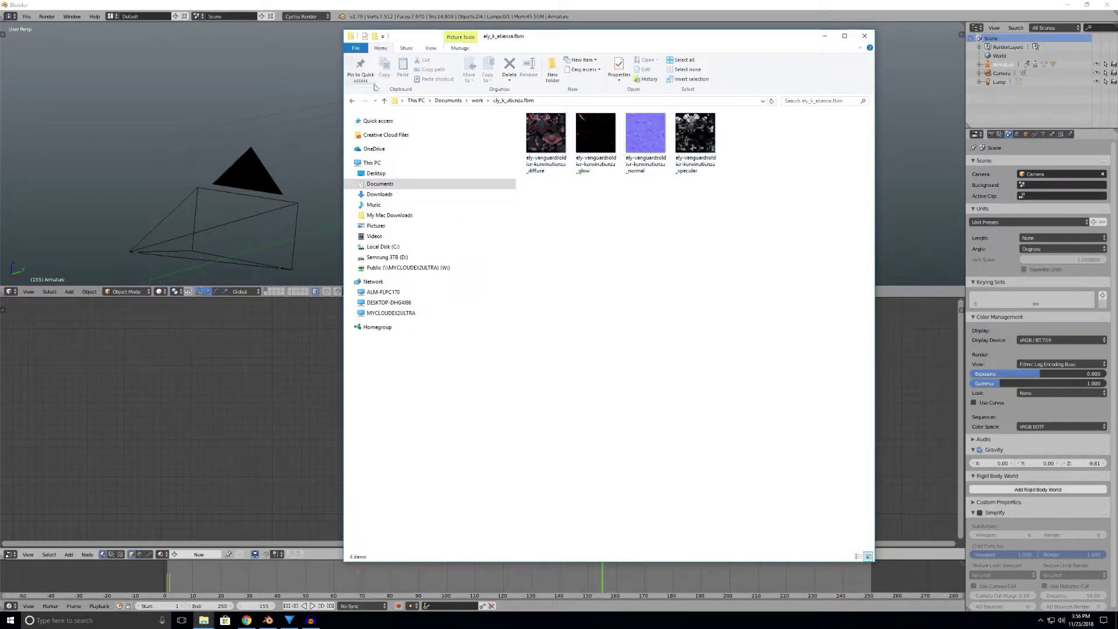
left_click(351, 103)
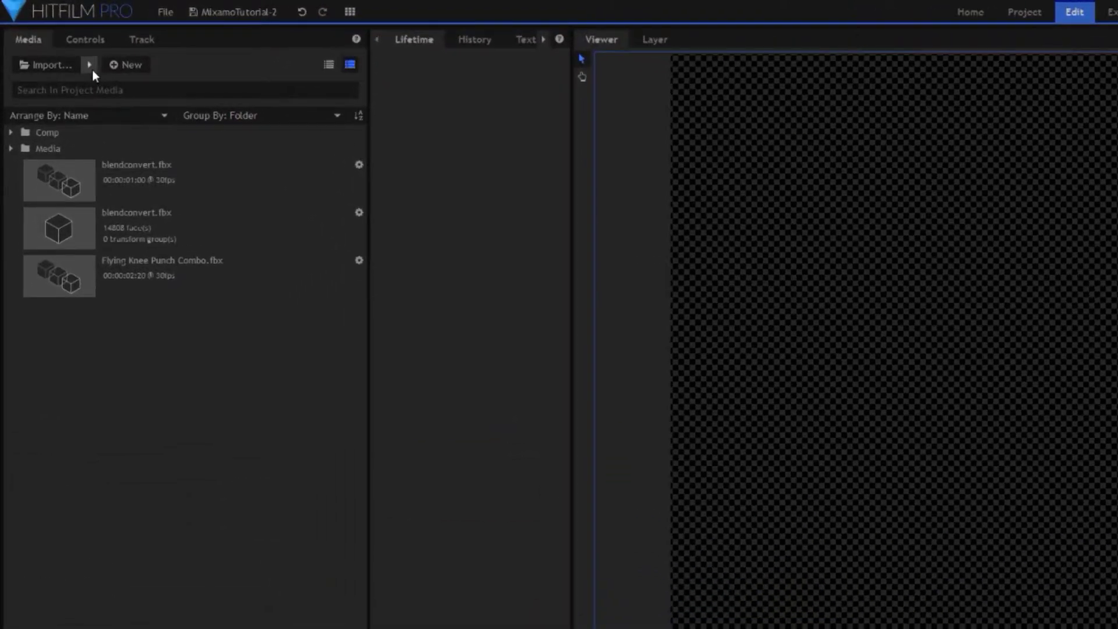
left_click(55, 41)
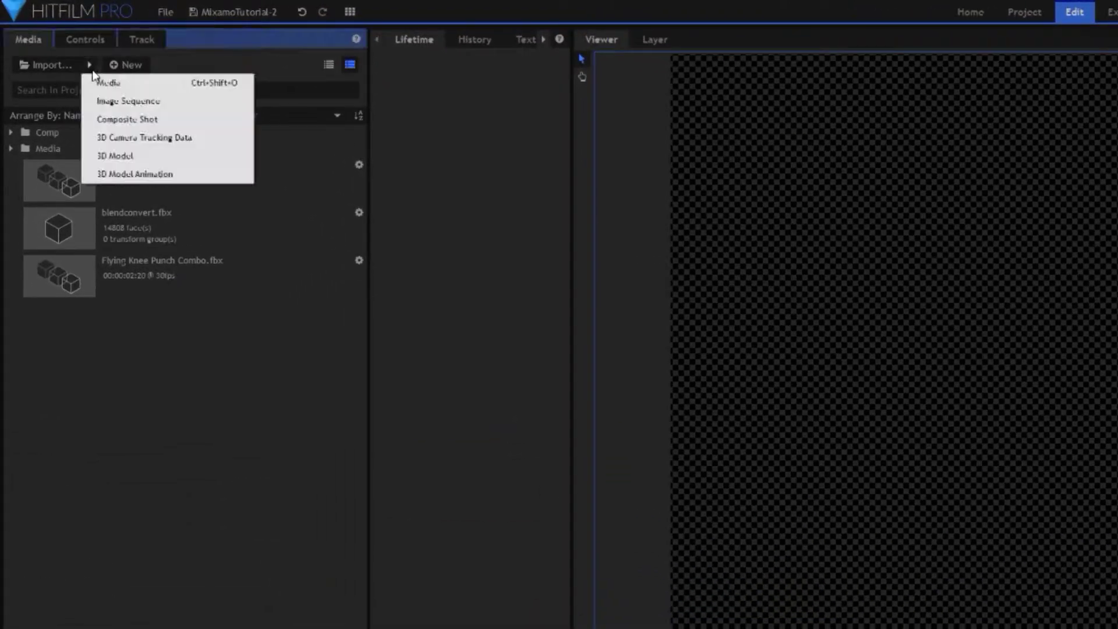
left_click(153, 156)
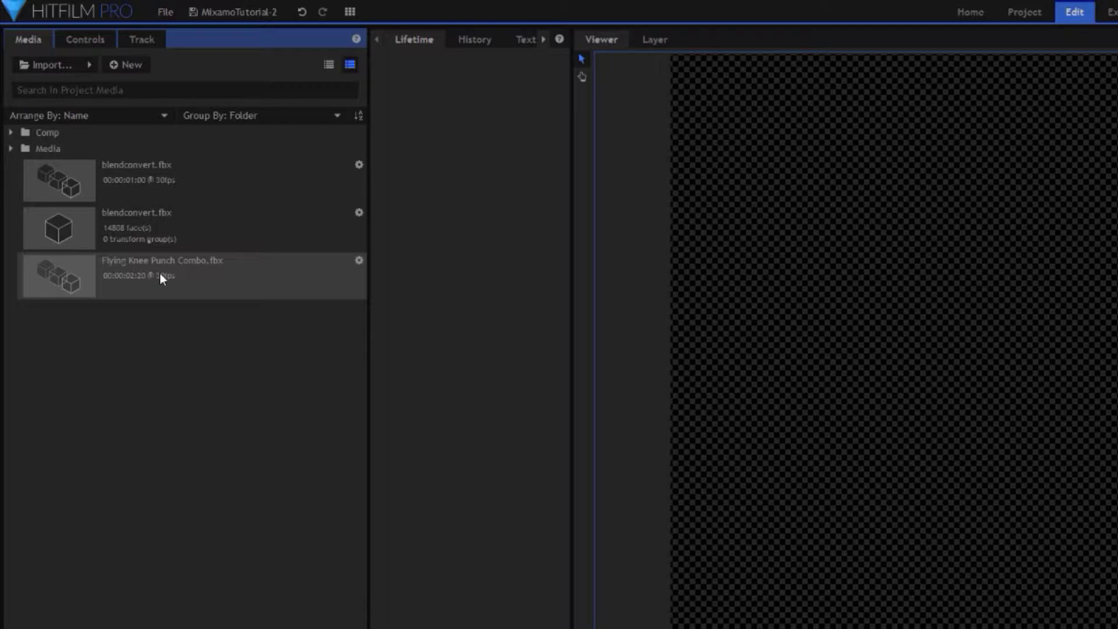
left_click(88, 65)
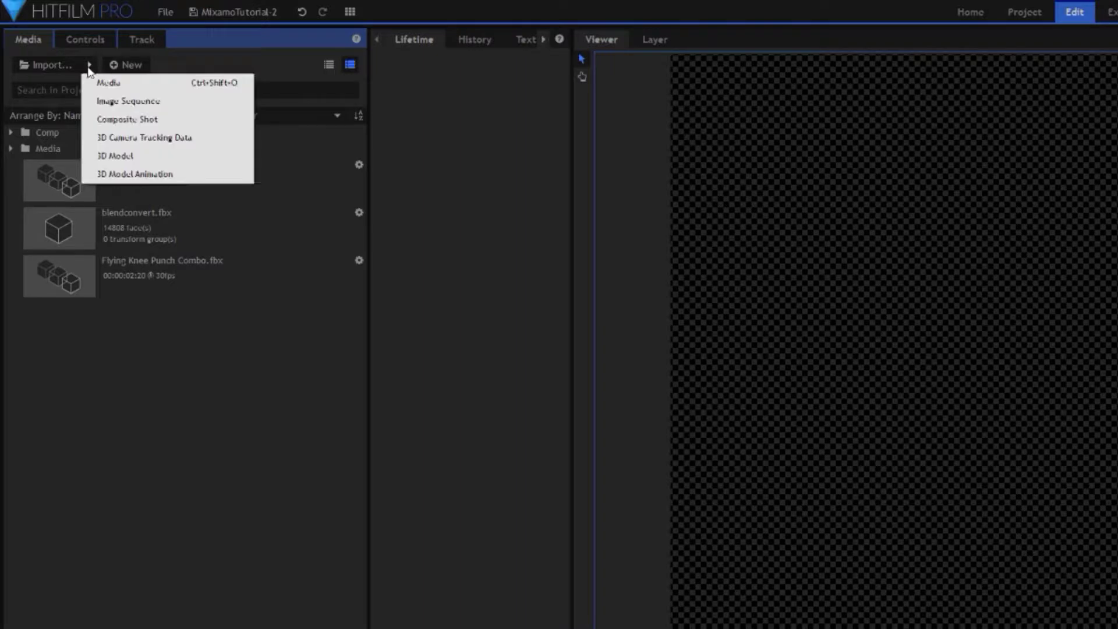
left_click(156, 172)
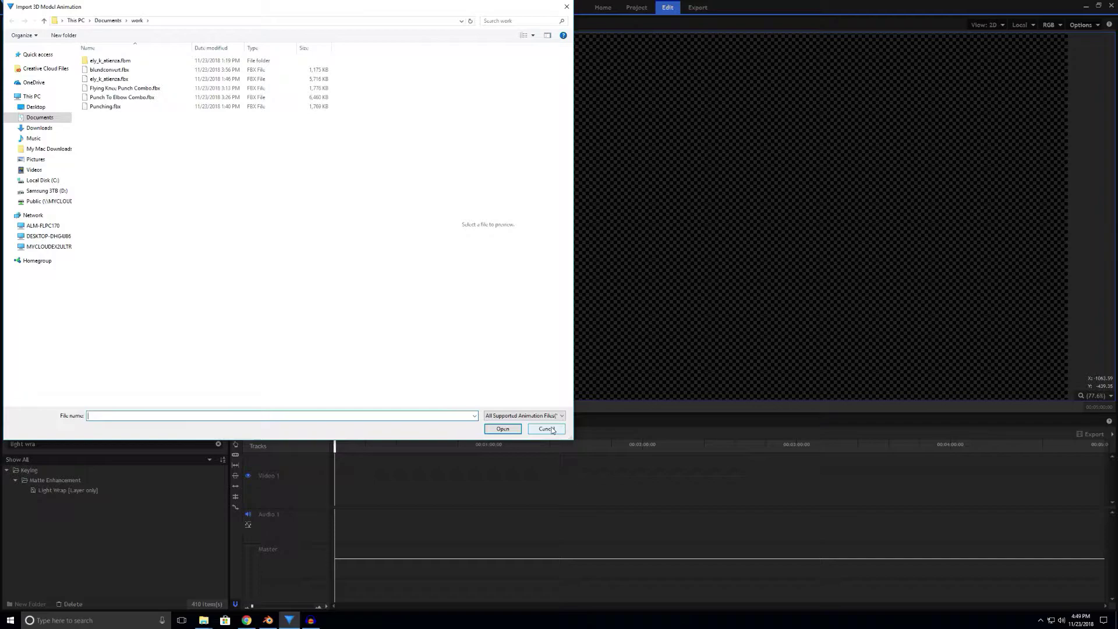
left_click(550, 429)
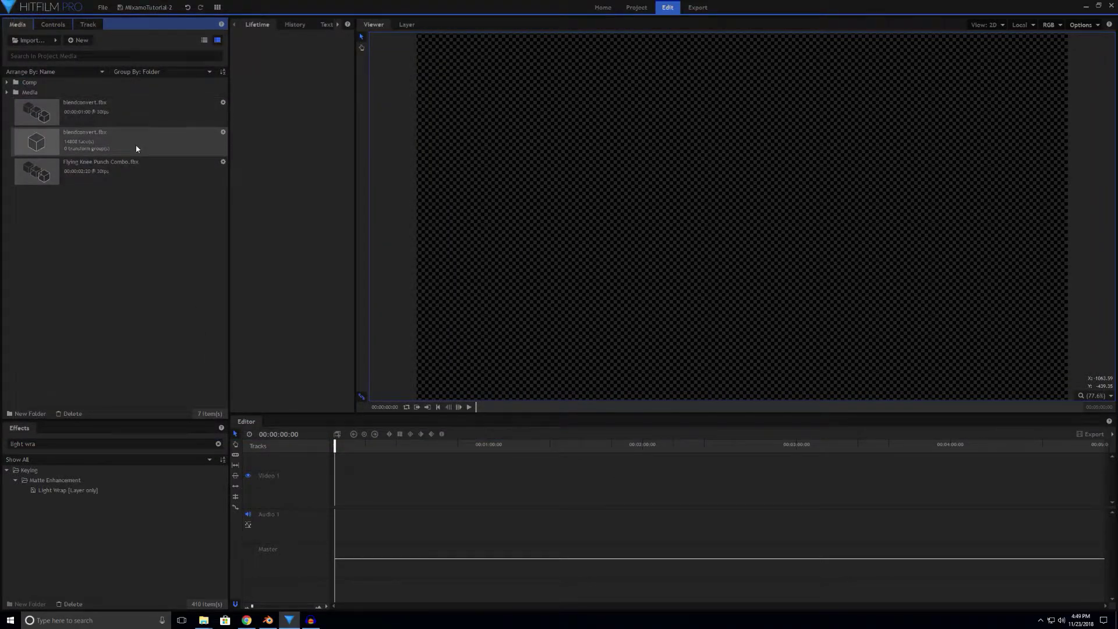
Step: Create a new 1080p composite shot with duration 00:00:04:00
left_click(79, 40)
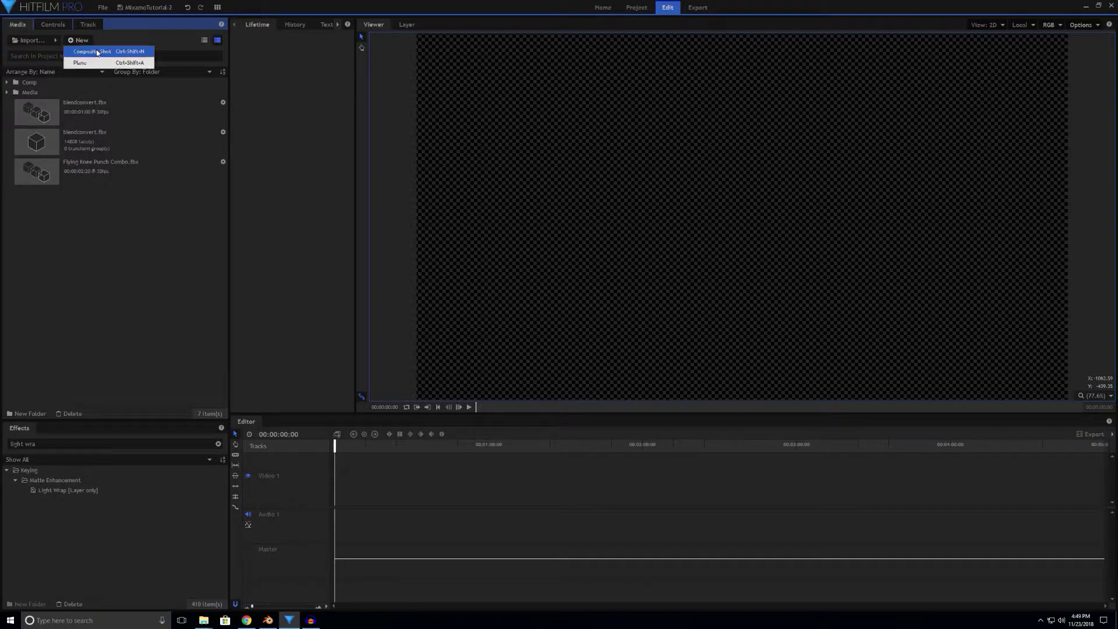
left_click(93, 51)
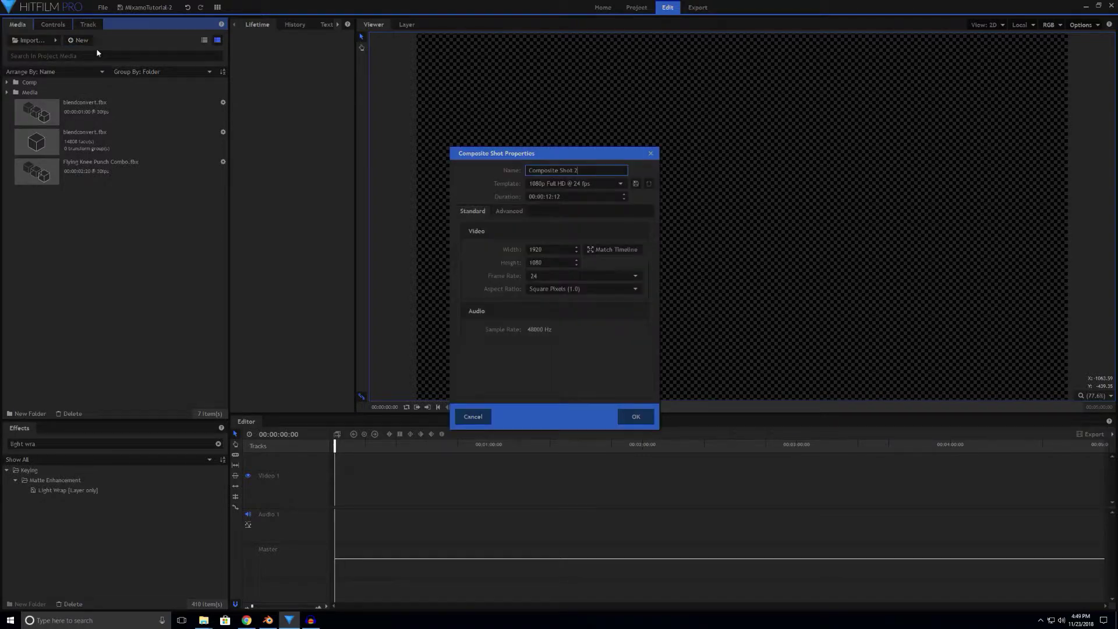
left_click(549, 197)
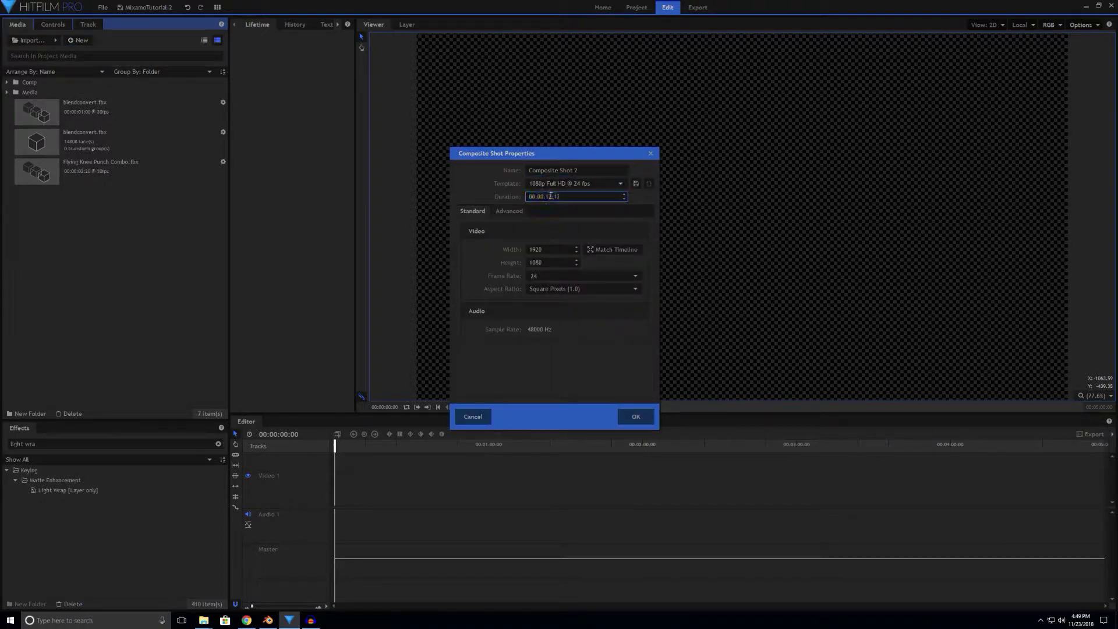
key("BackSpace")
key("Delete")
key("Delete")
key("BackSpace")
key("BackSpace")
type("00")
key("Return")
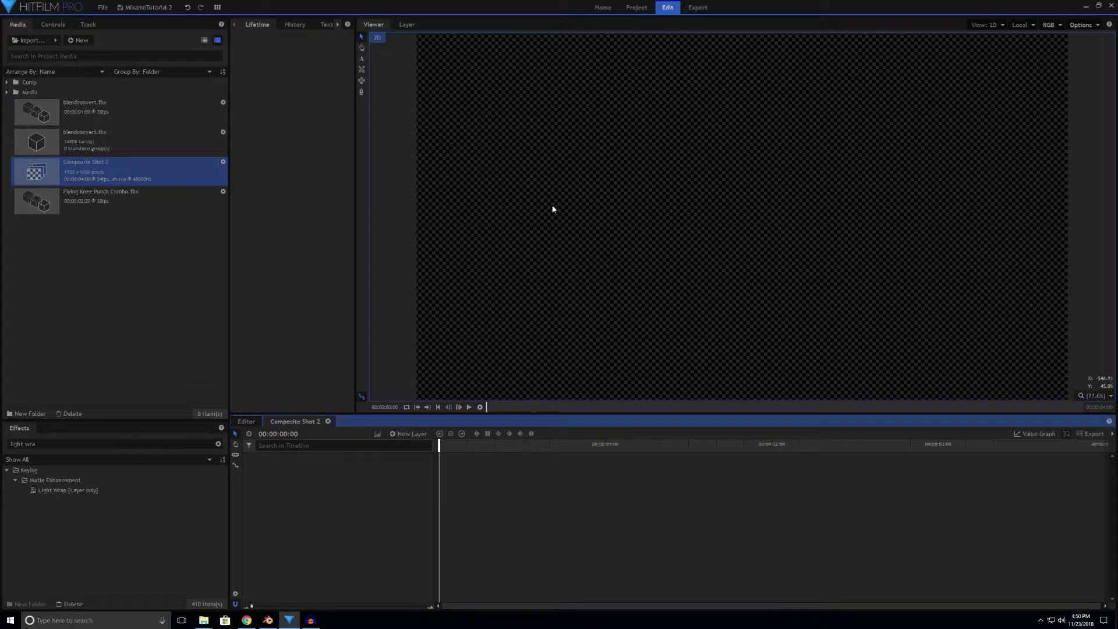
Step: Add the blendconvert.fbx model to Composite Shot 2 in T-pose and delete the animated duplicate from Media
left_click(107, 148)
left_click_drag(107, 148, 329, 477)
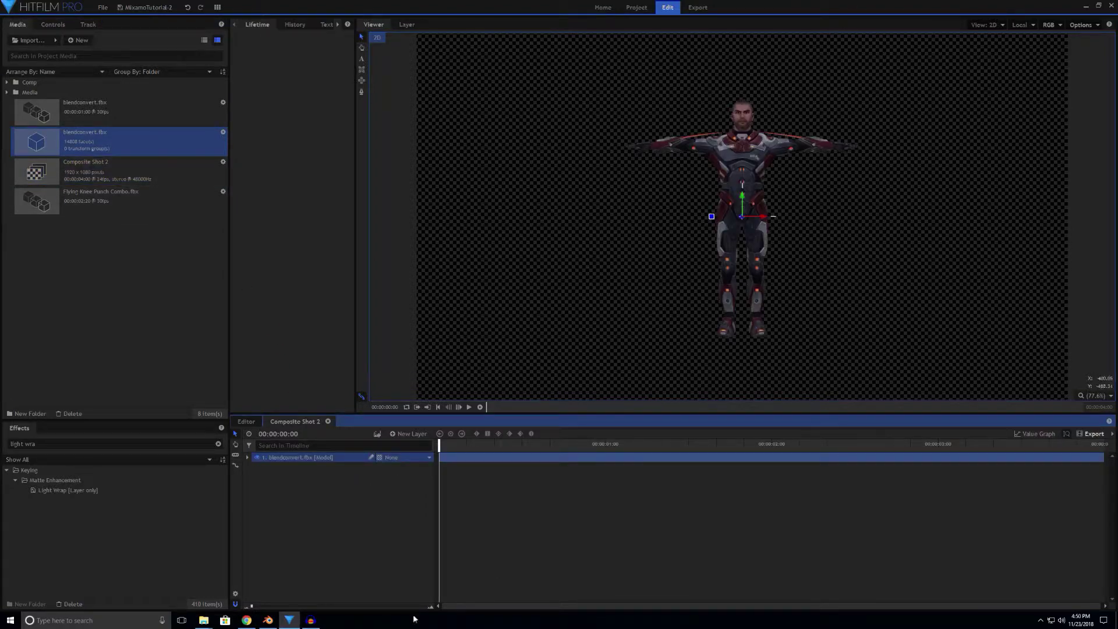
mouse_move(439, 445)
left_mouse_down()
mouse_move(763, 449)
mouse_move(443, 475)
mouse_move(762, 486)
mouse_move(652, 498)
mouse_move(414, 510)
mouse_move(876, 408)
mouse_move(455, 502)
mouse_move(872, 409)
mouse_move(443, 451)
left_mouse_up()
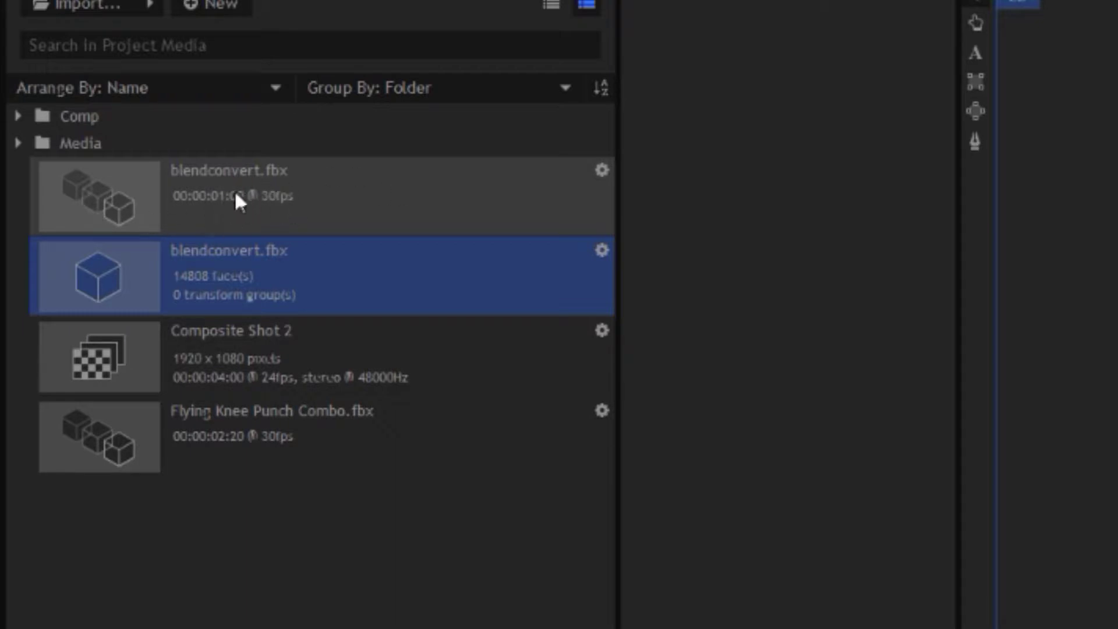
left_click(198, 200)
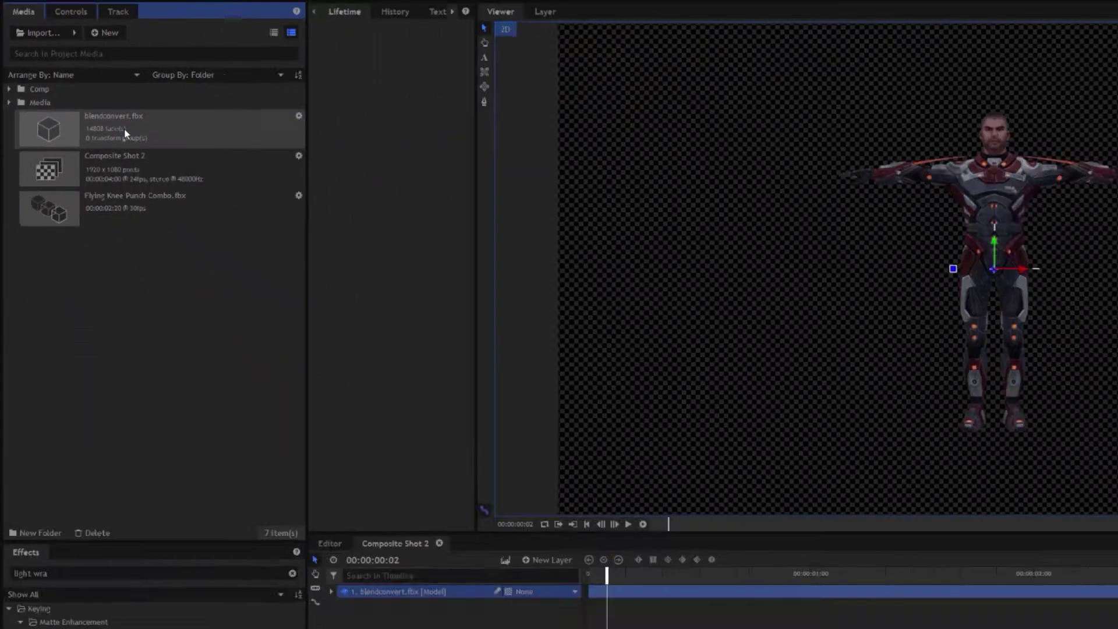
key("Delete")
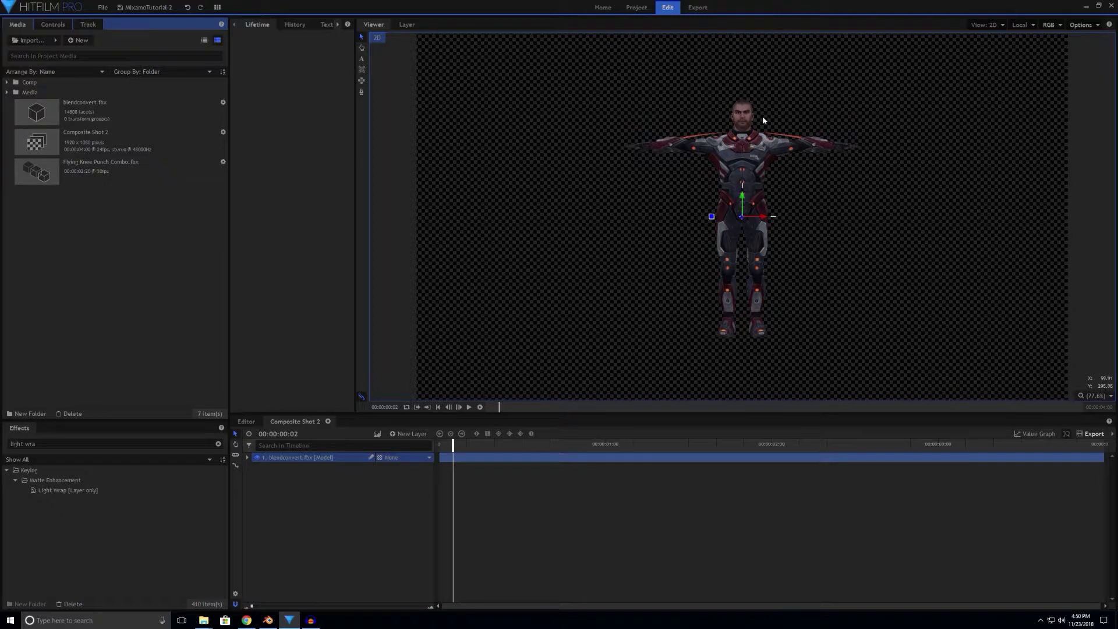
Step: Expand the blendconvert.fbx layer's Models group and drop Flying Knee Punch Combo.fbx onto its Animations
left_click(345, 460)
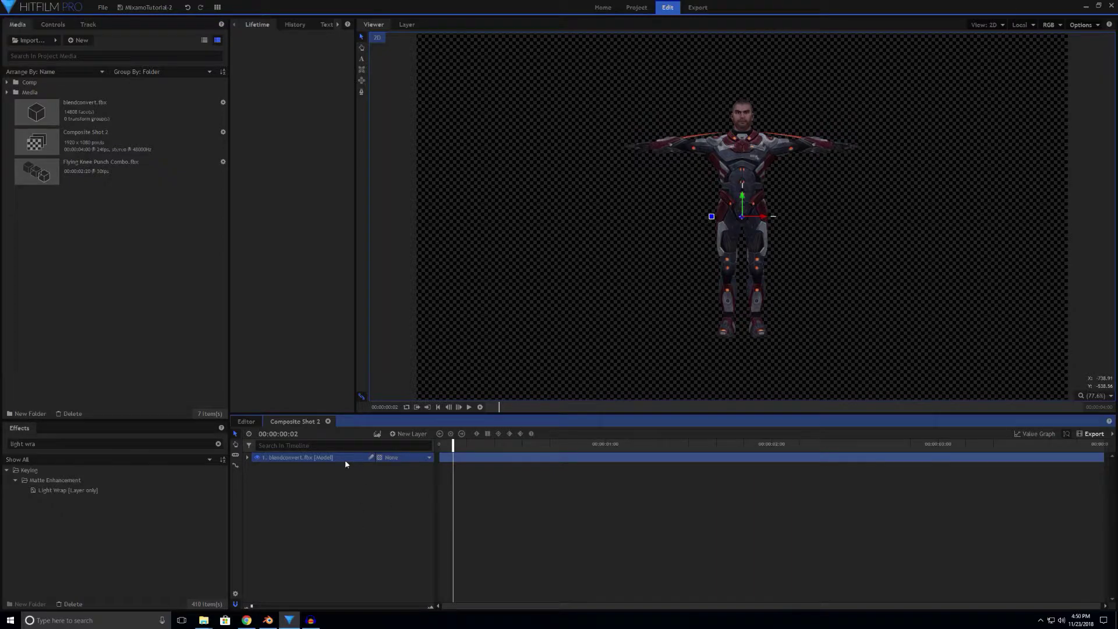
left_click(246, 457)
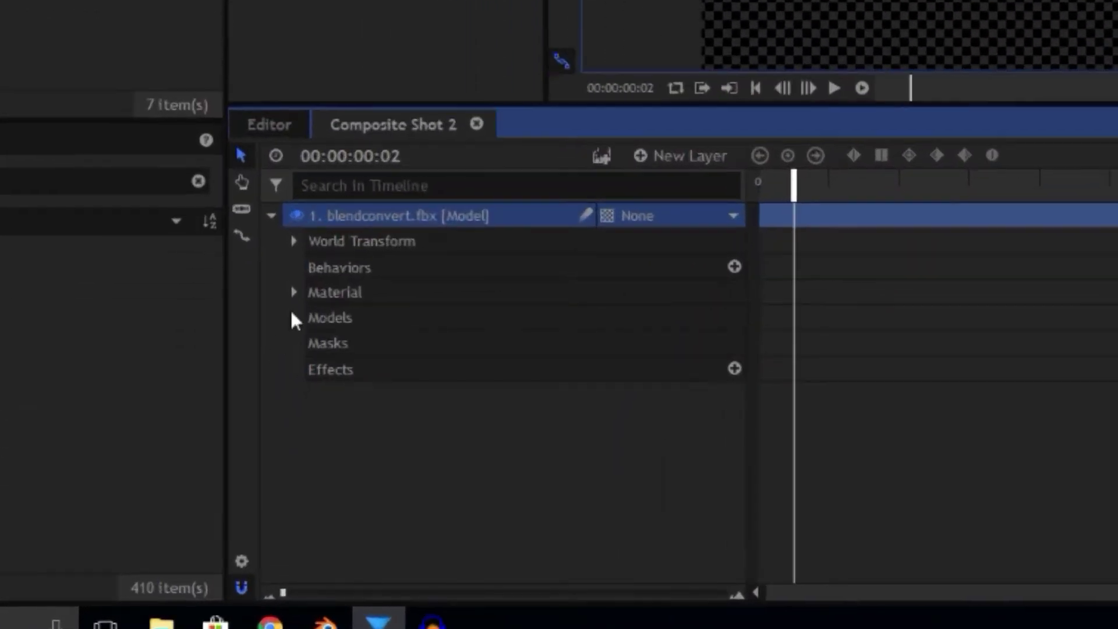
left_click(256, 497)
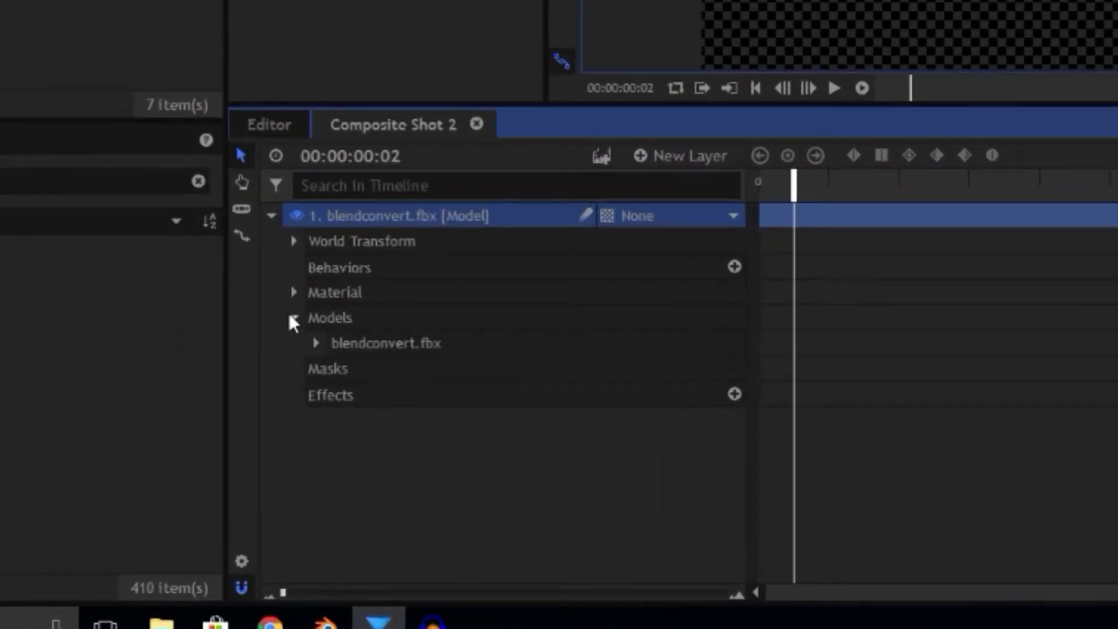
left_click(315, 344)
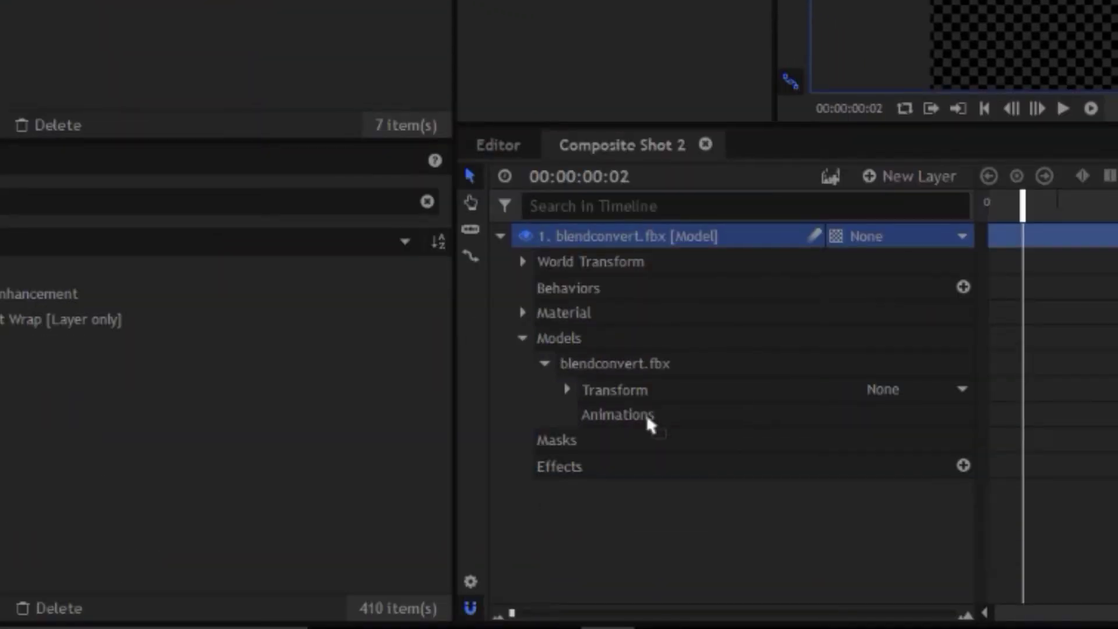
left_click_drag(645, 414, 641, 414)
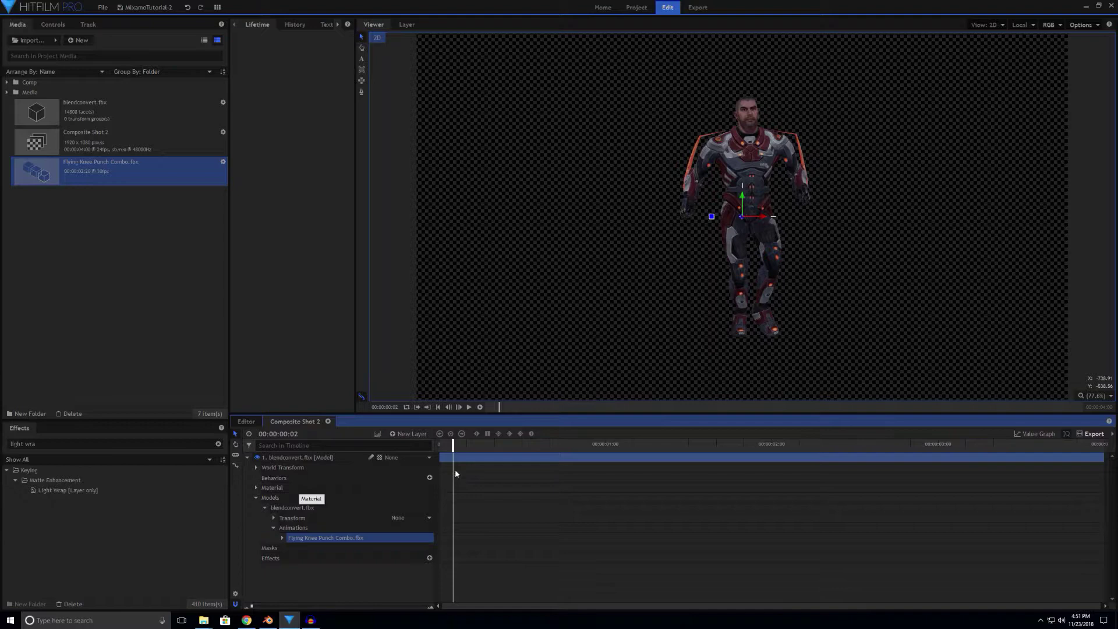
Step: Scrub through Composite Shot 2 to watch the knee-punch motion, up to the punch near 00:00:02:23
left_click_drag(454, 444, 438, 520)
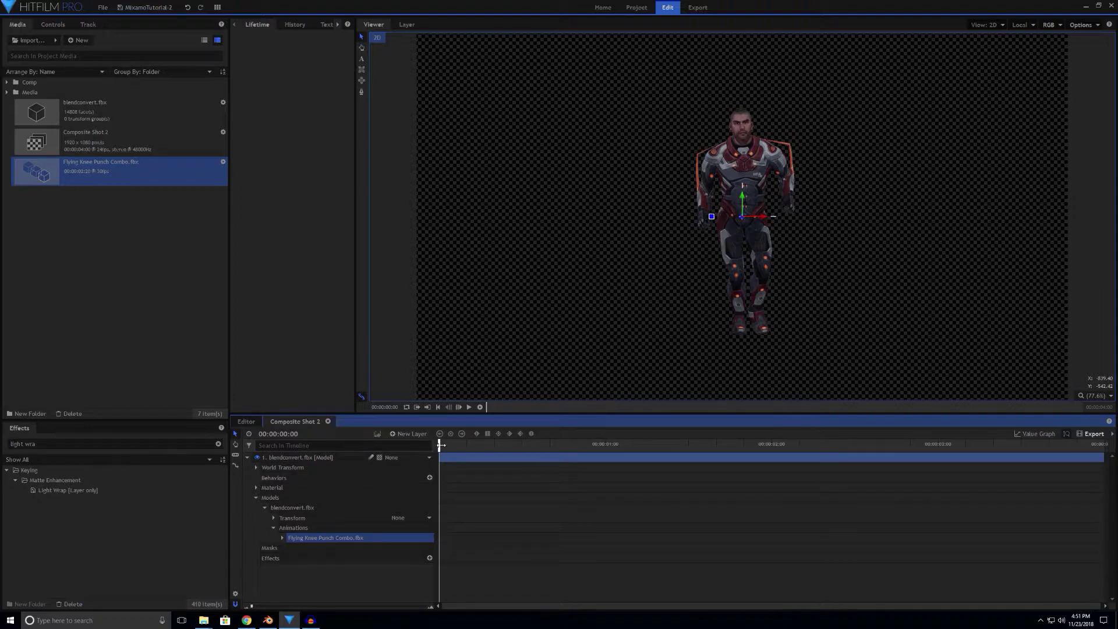
left_click_drag(439, 444, 437, 557)
left_click_drag(439, 444, 934, 381)
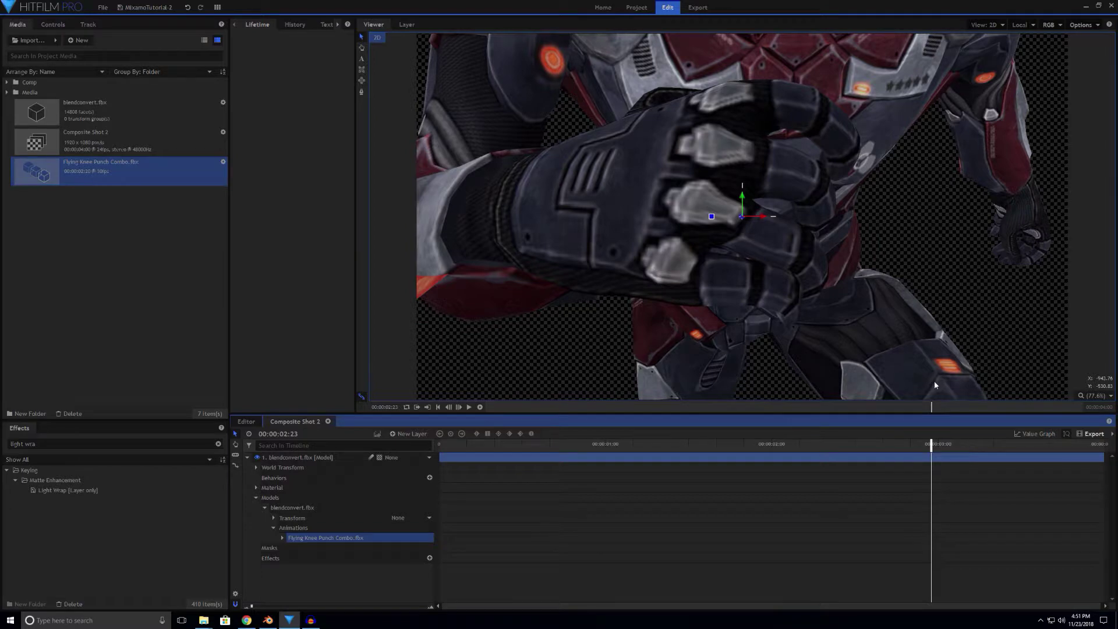
Step: Open the Final composite from the Comp folder and scrub through the character's jump
left_click(7, 83)
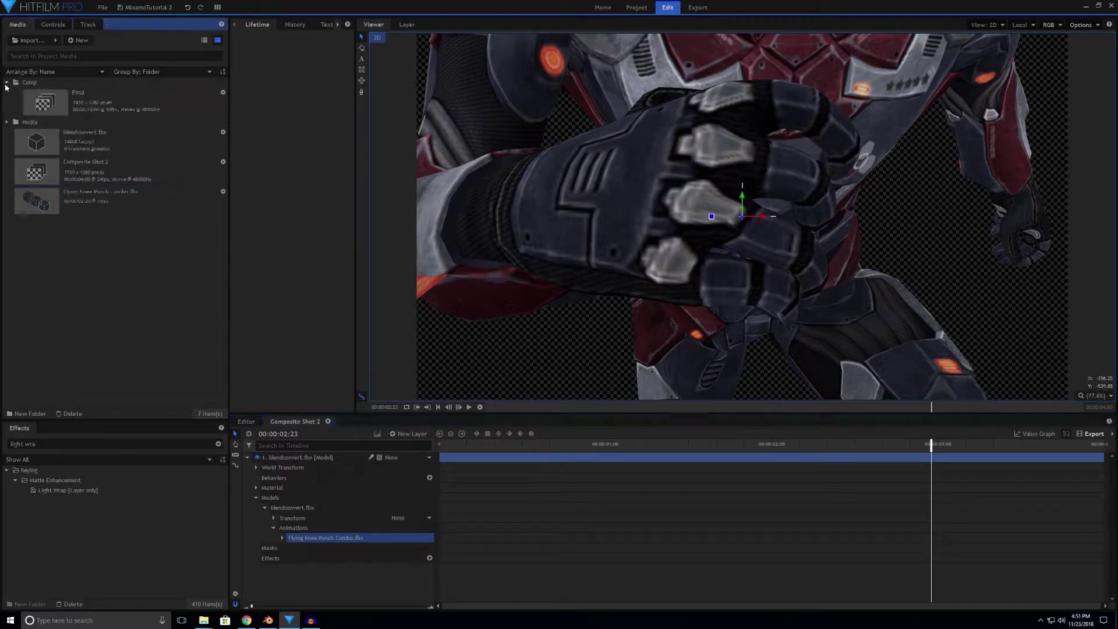
double_click(107, 93)
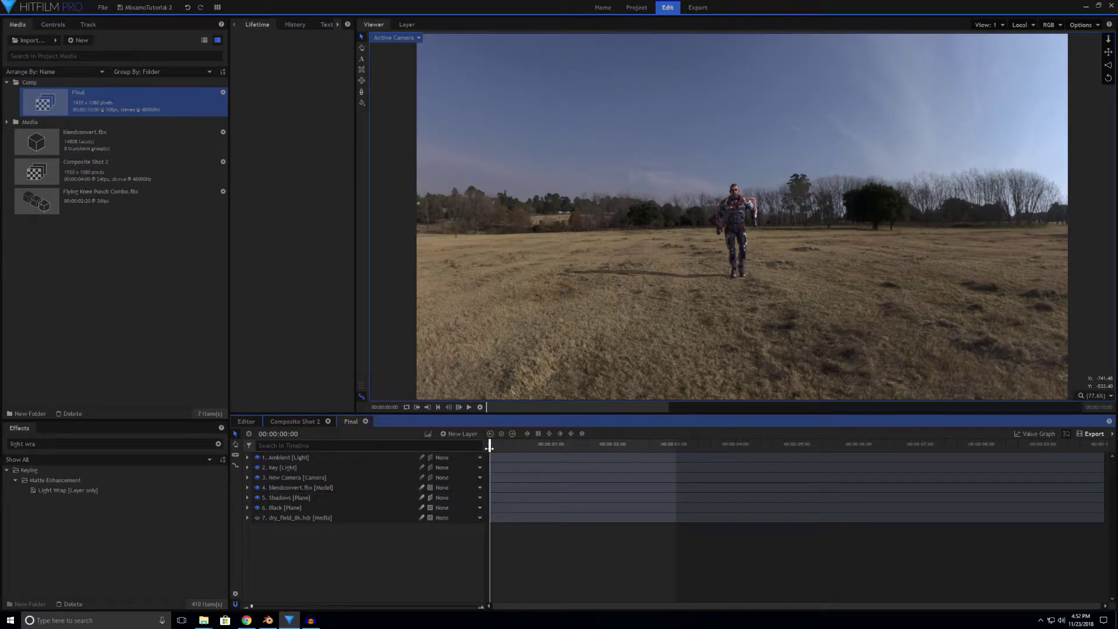
left_click_drag(489, 446, 592, 443)
left_click_drag(566, 490, 478, 508)
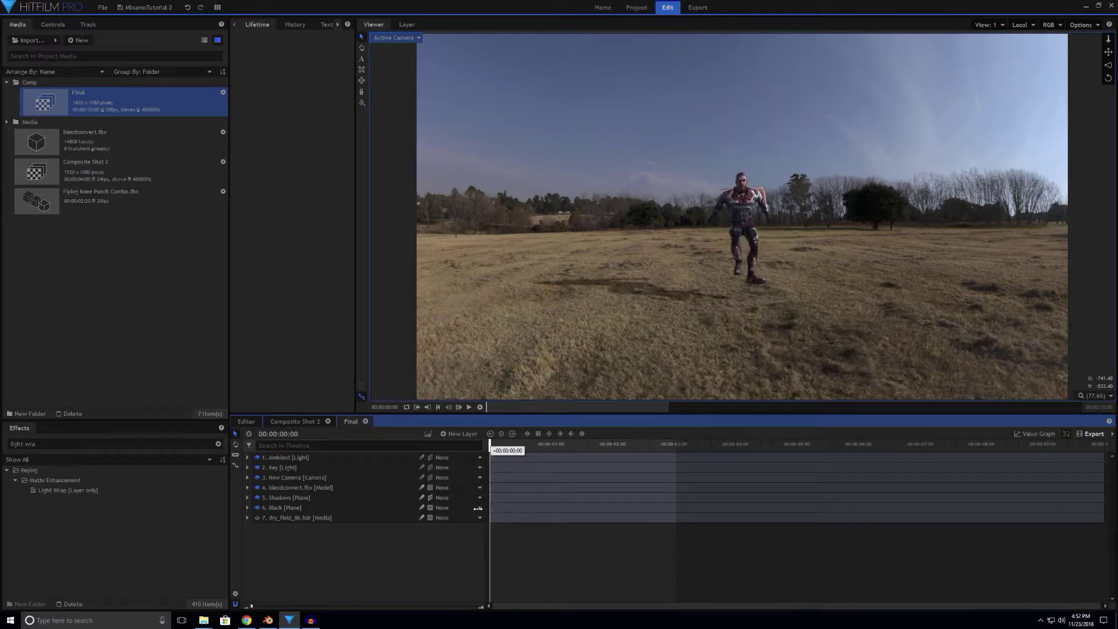
Step: Orbit the viewer camera around the field, then undo back to the original view
left_click(1108, 40)
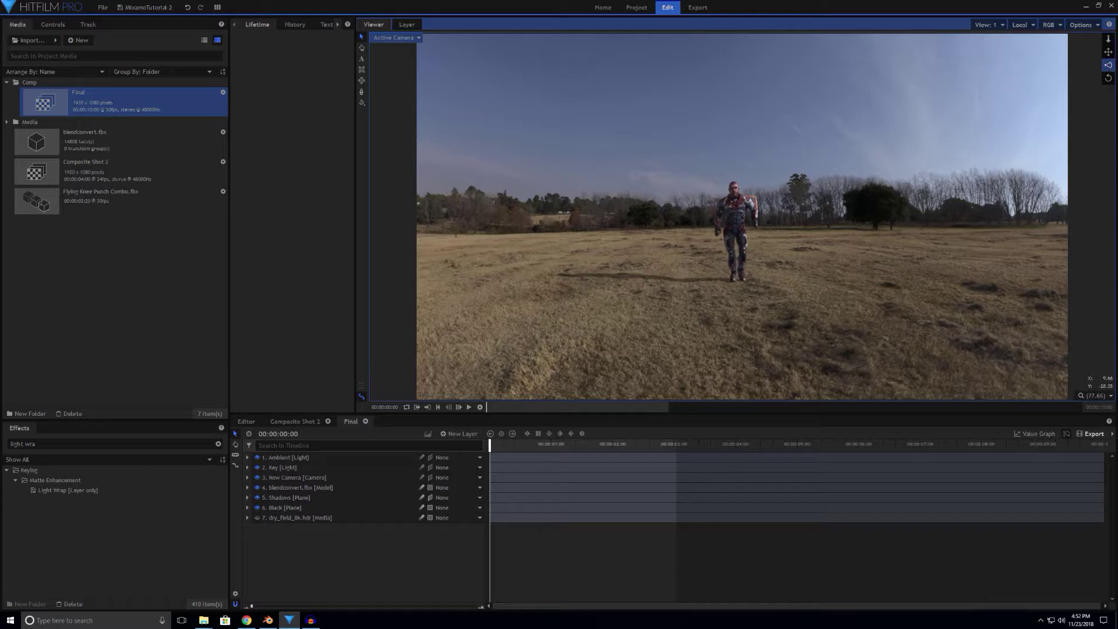
mouse_move(1108, 64)
left_mouse_down()
mouse_move(1117, 65)
mouse_move(1100, 65)
left_mouse_up()
key("ctrl+z")
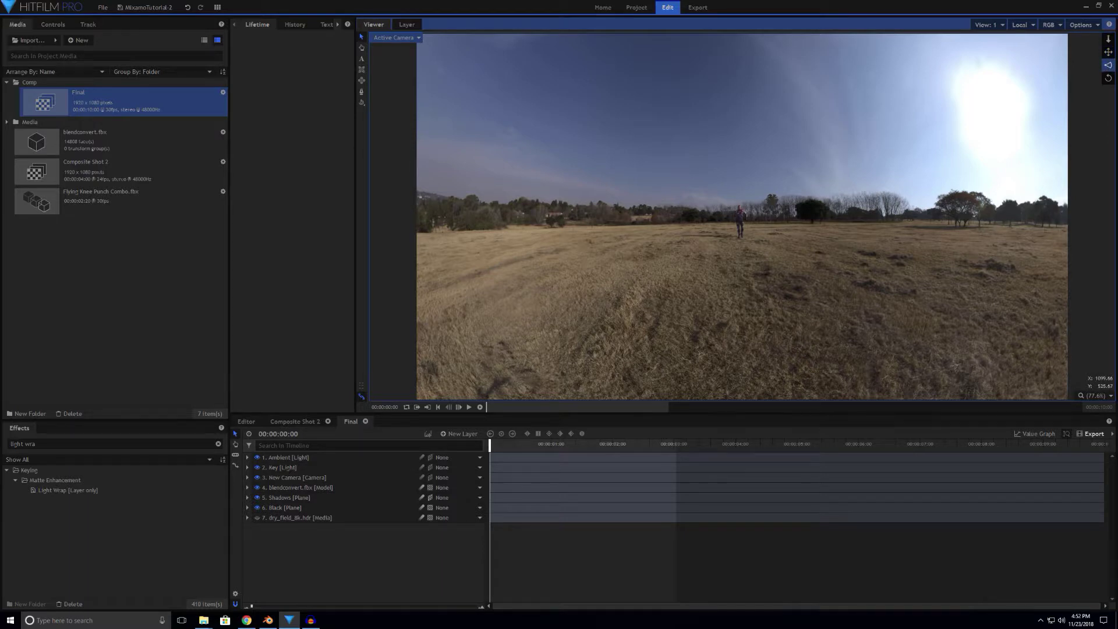
left_click_drag(1108, 65, 1079, 65)
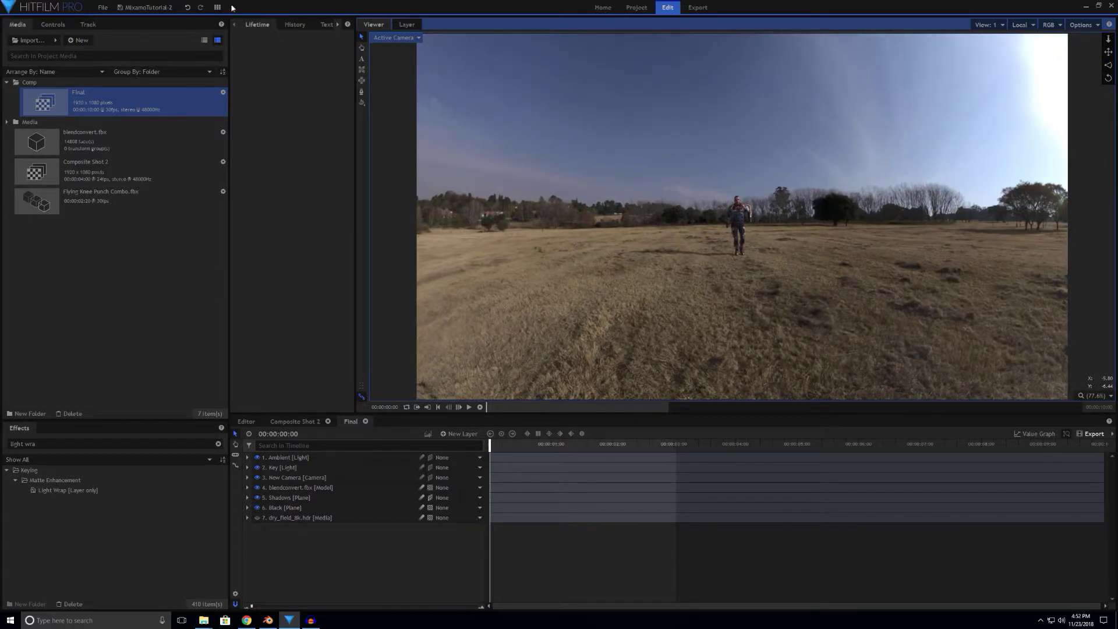
left_click(187, 7)
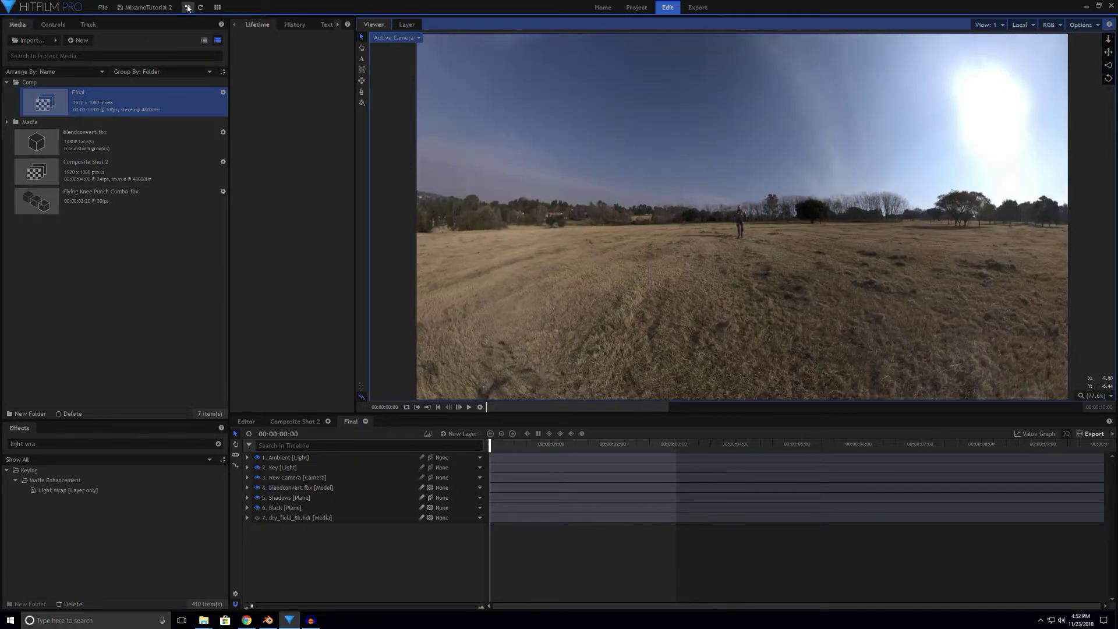
left_click(187, 7)
left_click(188, 7)
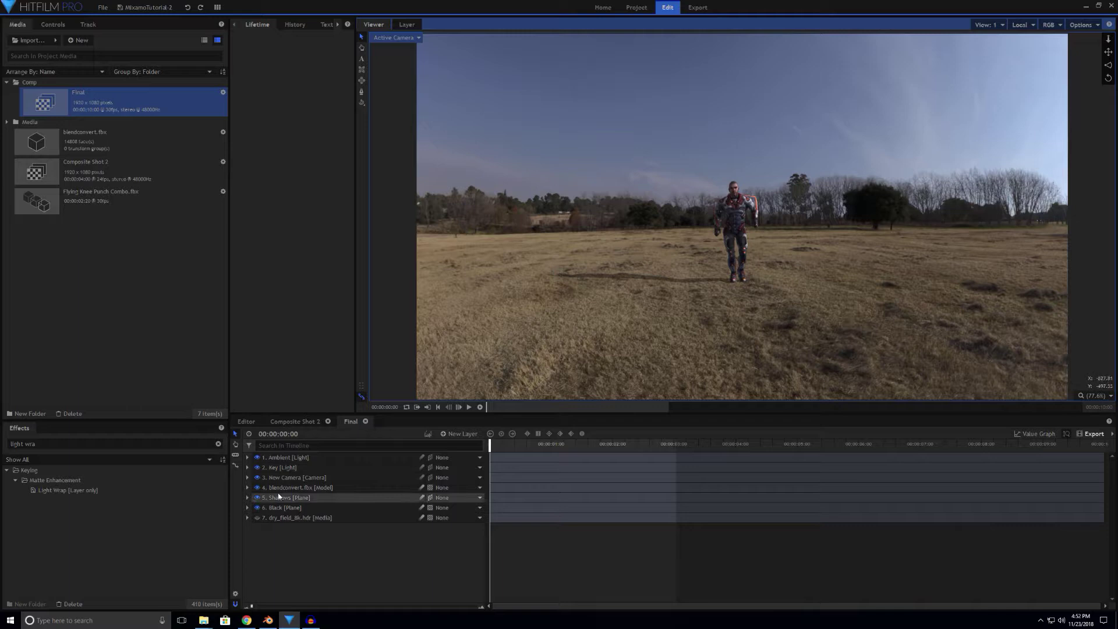
Step: Set the Shadows plane's blend mode to Normal
left_click(309, 497)
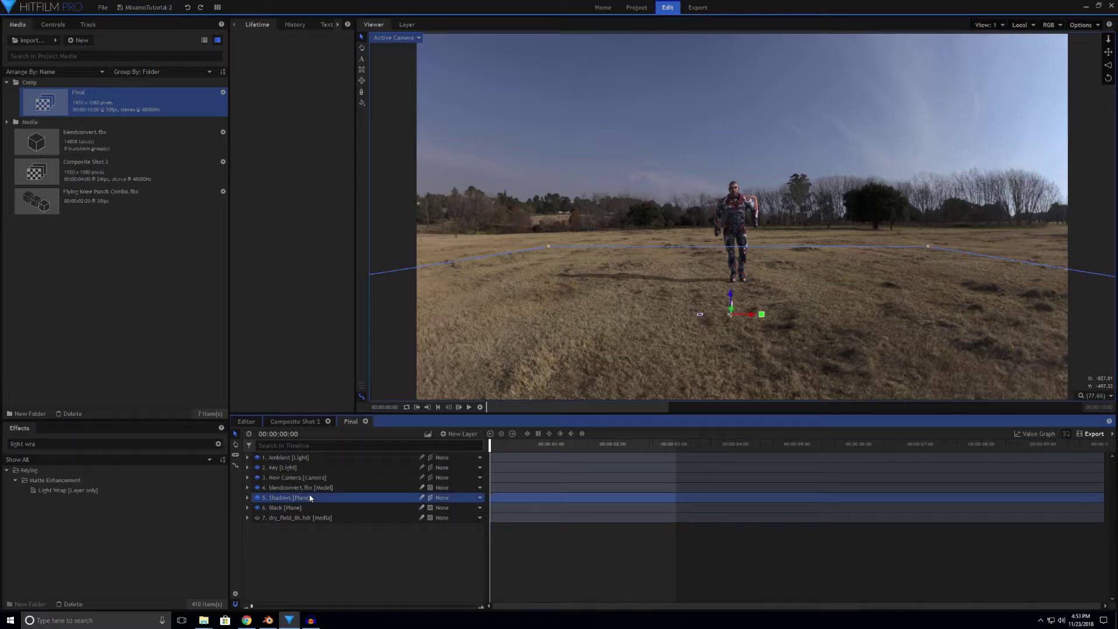
right_click(354, 497)
mouse_move(416, 246)
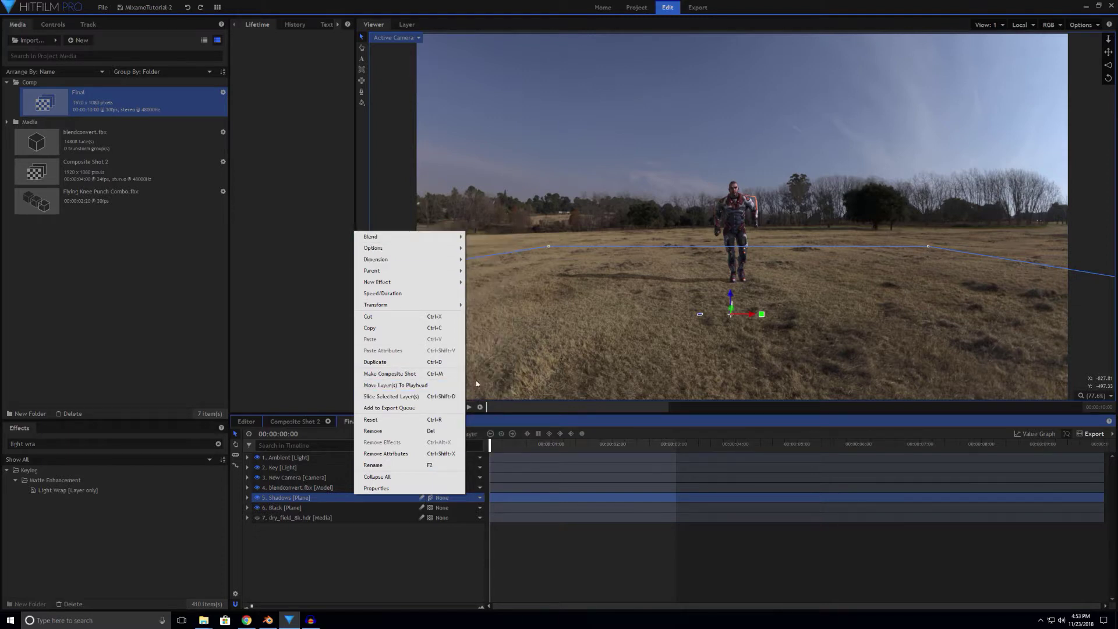
left_click(480, 236)
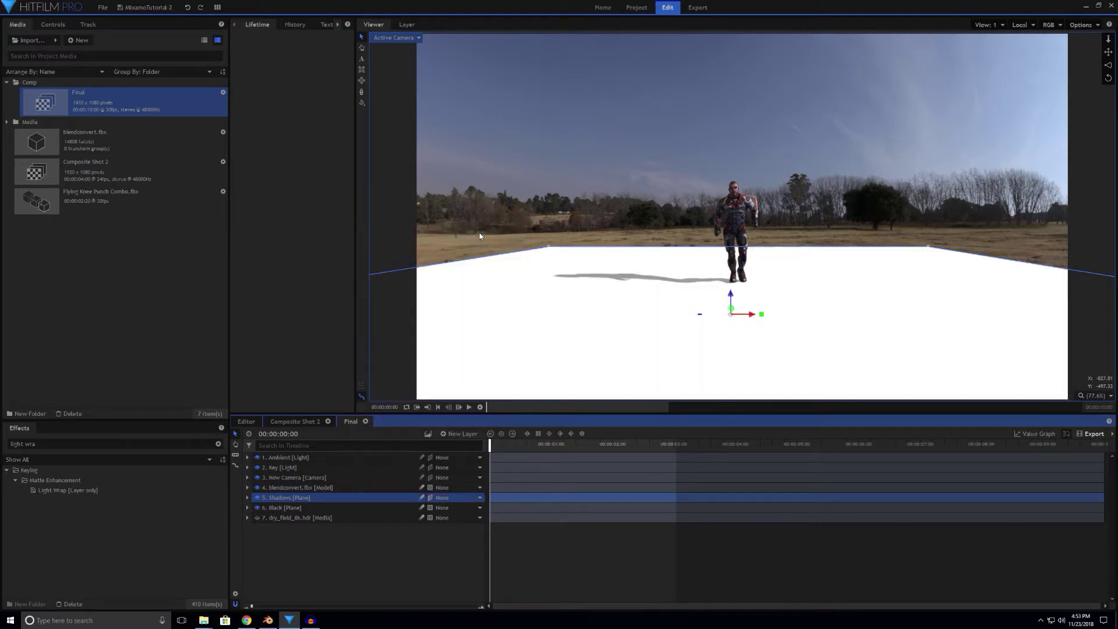
Step: Check the Shadows plane's properties and 2D/3D mode, undoing the change that turned everything white
right_click(344, 497)
left_click(369, 488)
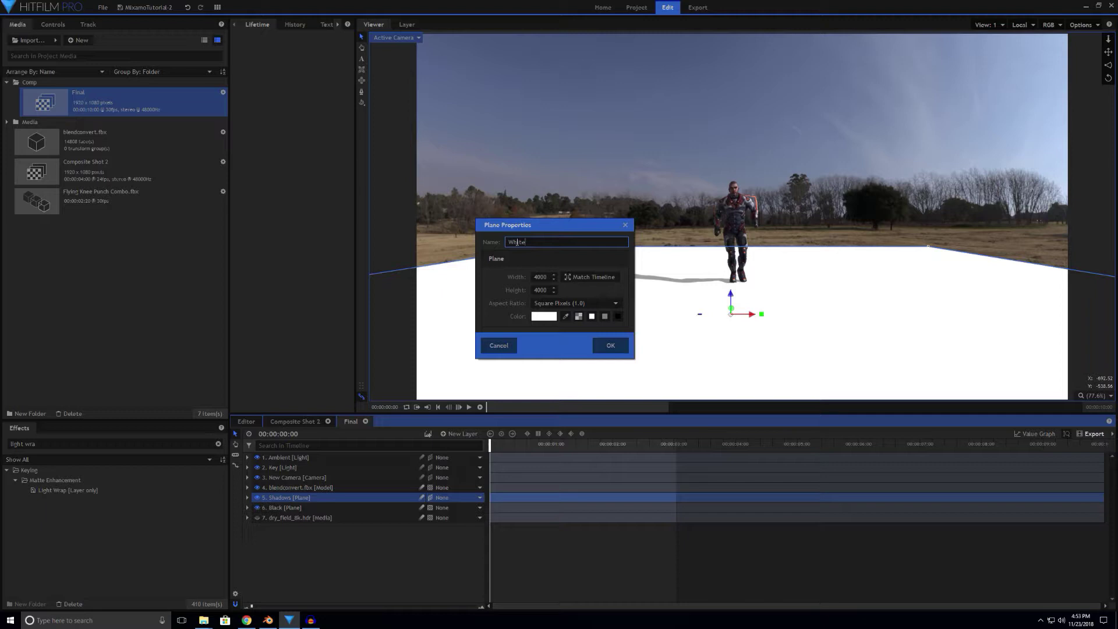
left_click(614, 348)
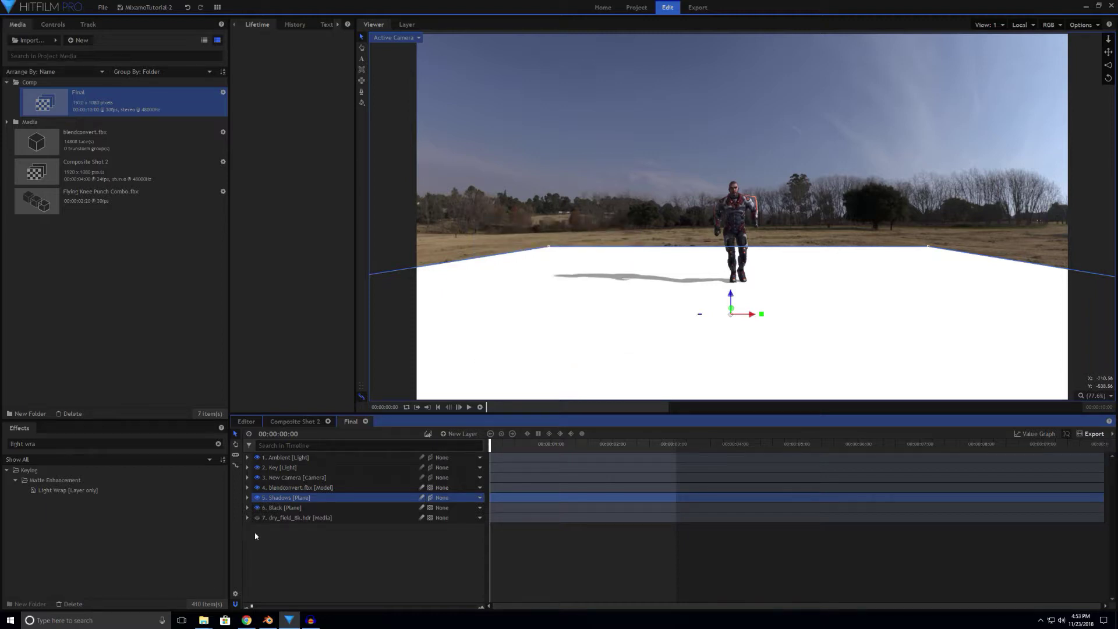
left_click(429, 497)
left_click(434, 506)
left_click(430, 499)
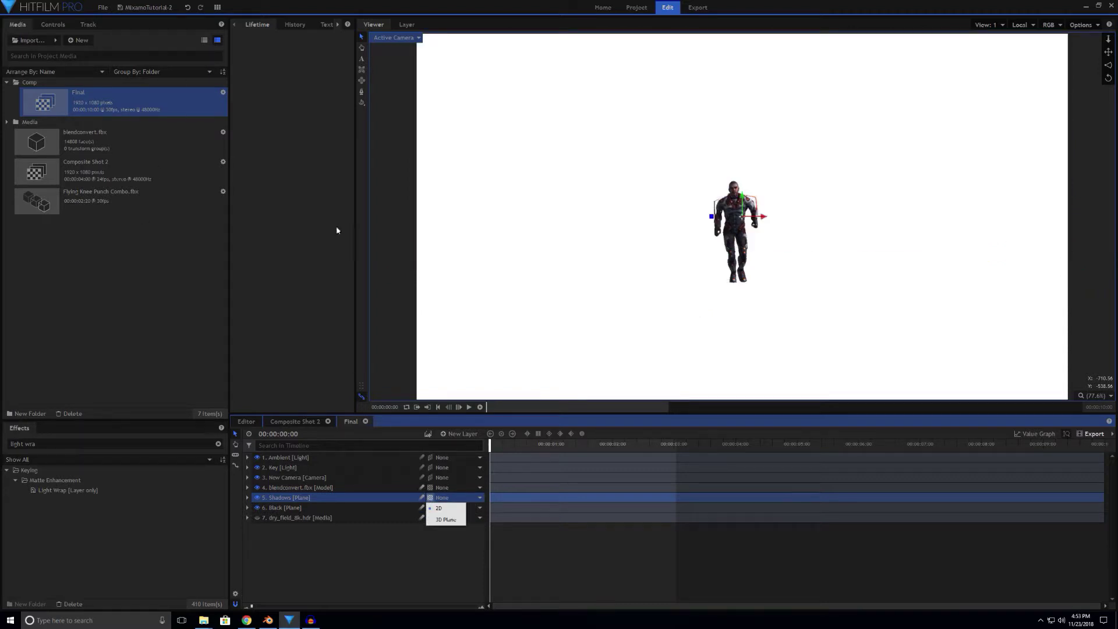
left_click(329, 555)
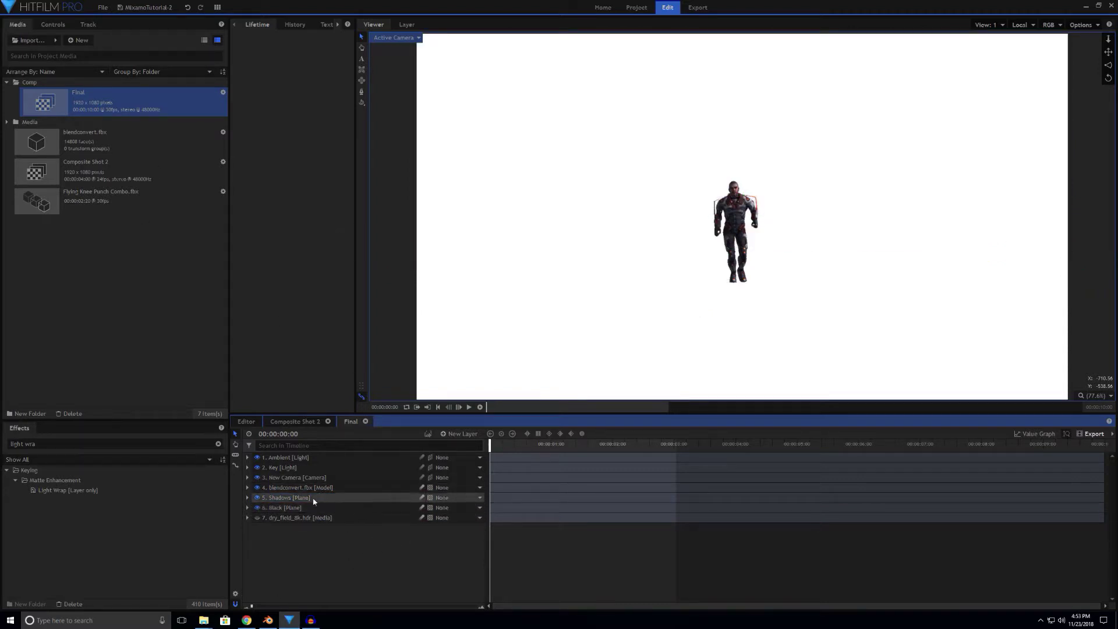
left_click(187, 7)
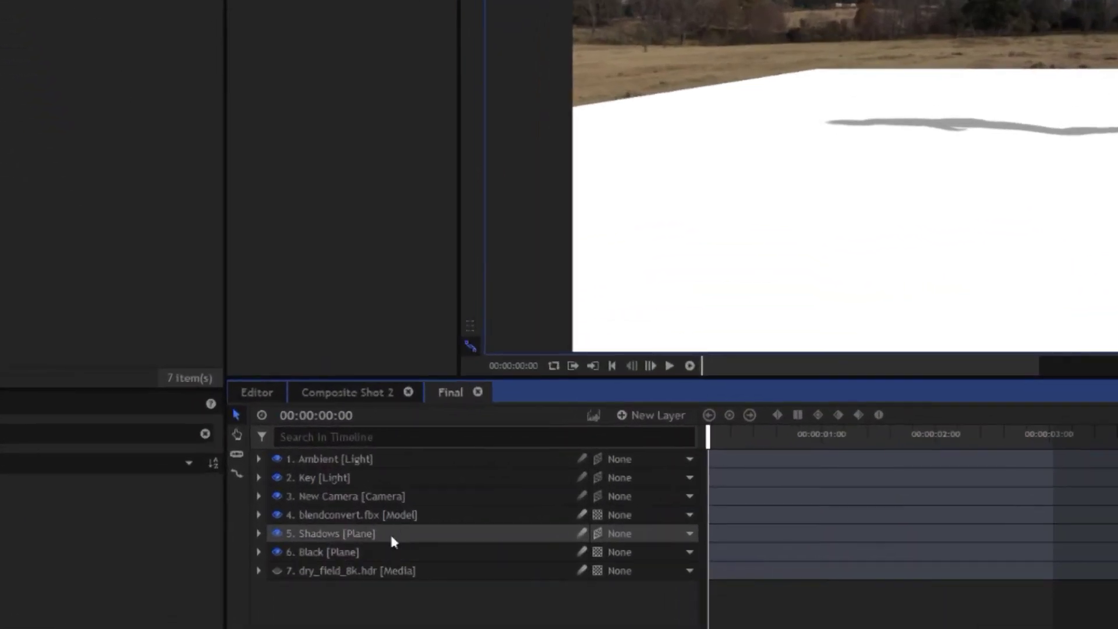
Step: Blend the Shadows plane as Multiply so only the character's shadow shows on the grass
left_click(323, 498)
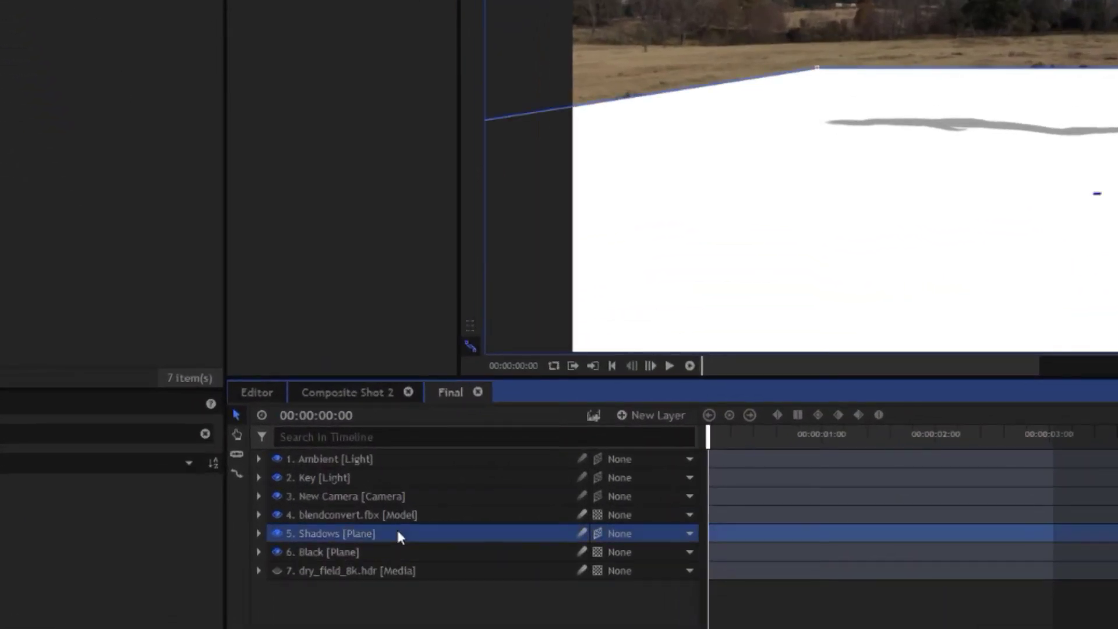
right_click(398, 534)
mouse_move(490, 54)
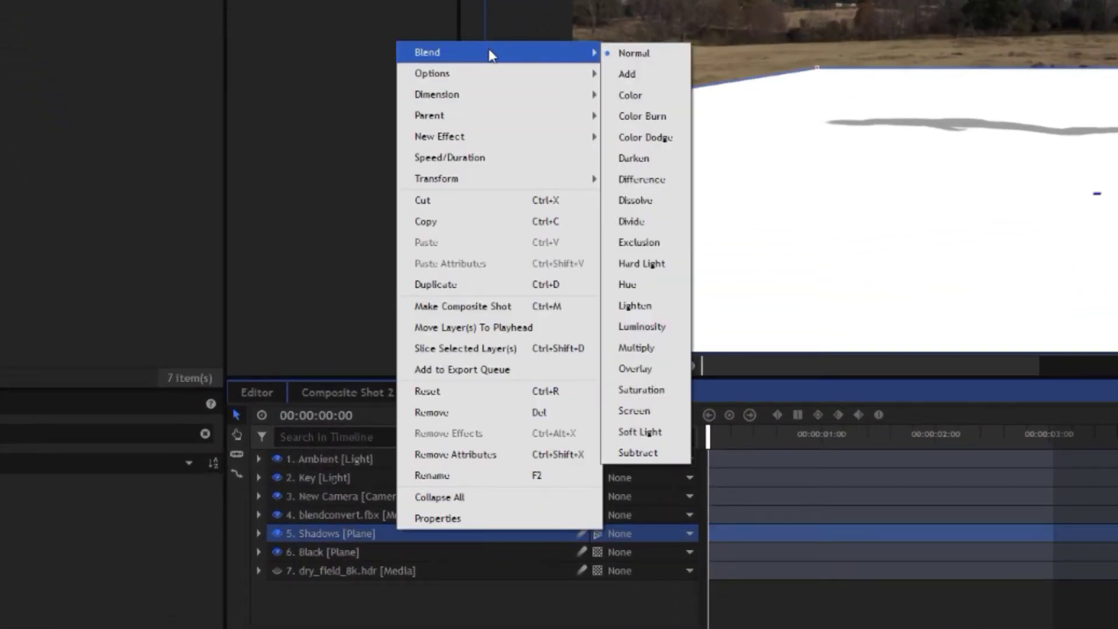
left_click(657, 351)
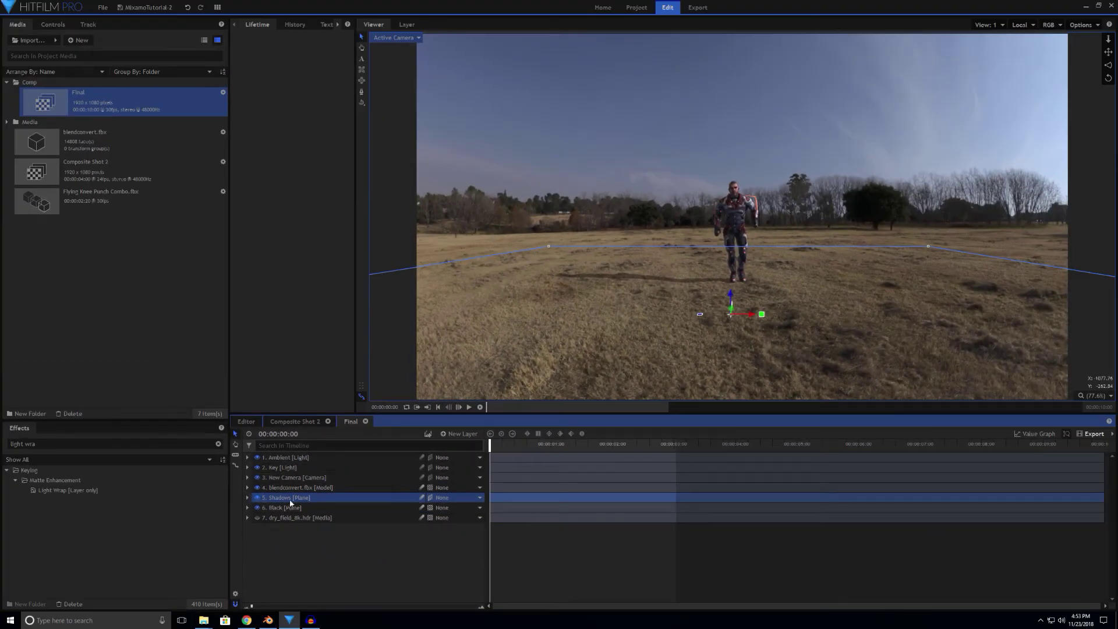
Step: Inspect the Key light layer's light settings in Controls
left_click(306, 470)
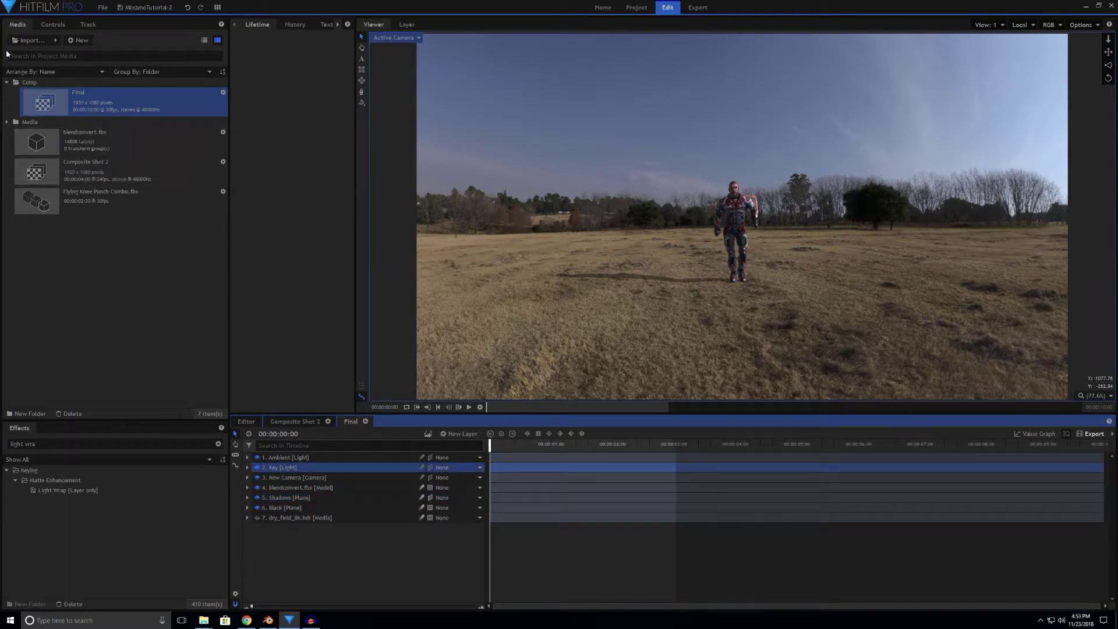
left_click(52, 24)
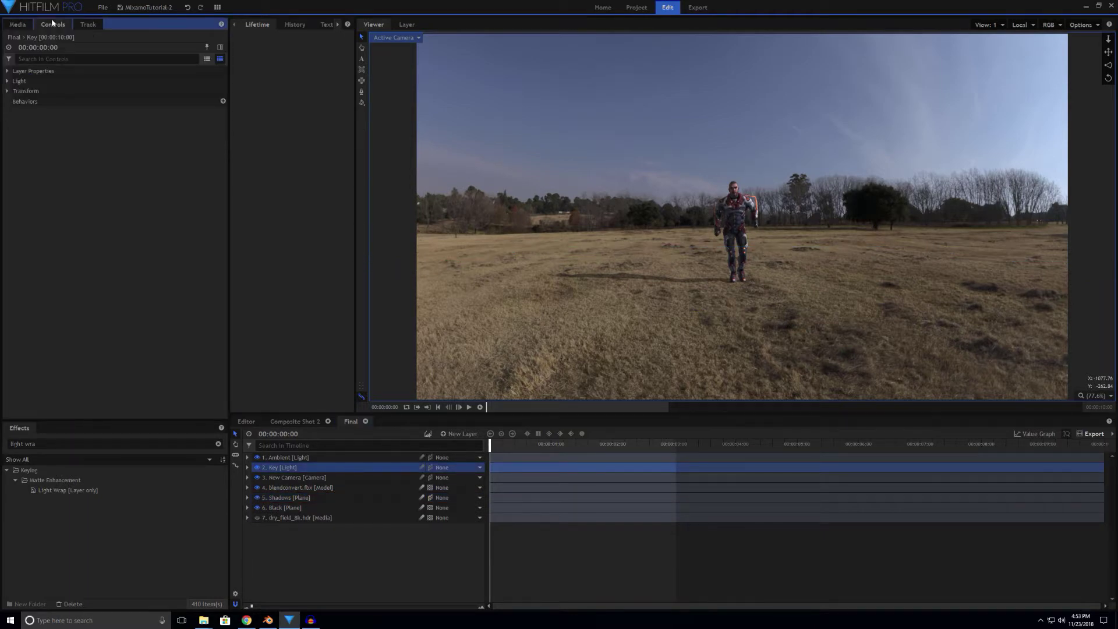
left_click(8, 81)
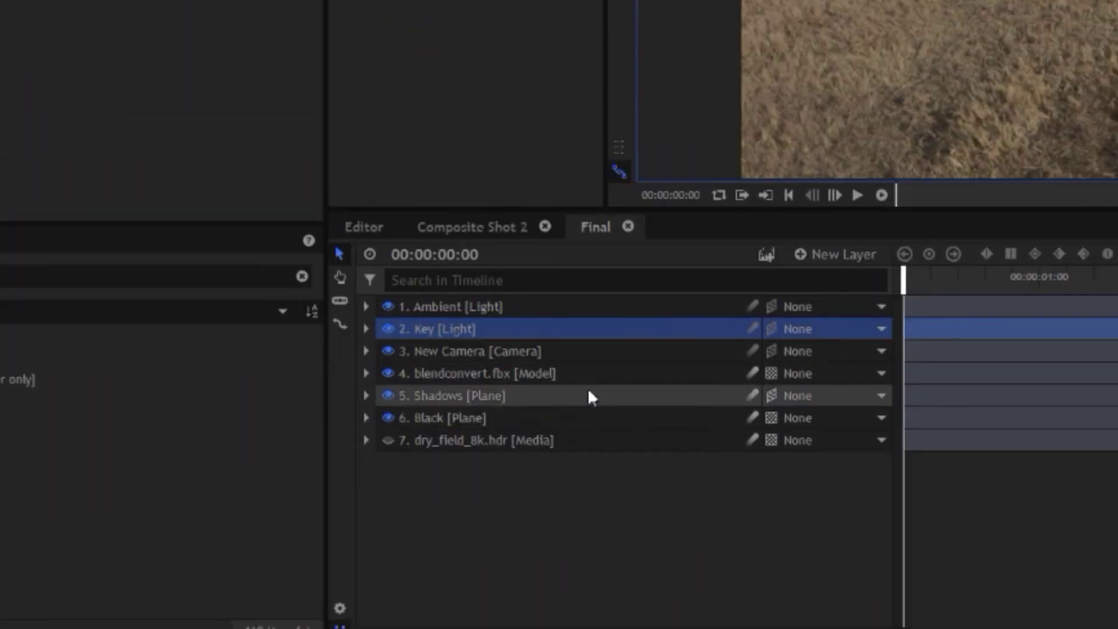
Step: Give the blendconvert.fbx material the 7. dry_field_8k.hdr environment map, receiving and casting ambient occlusion
left_click(589, 377)
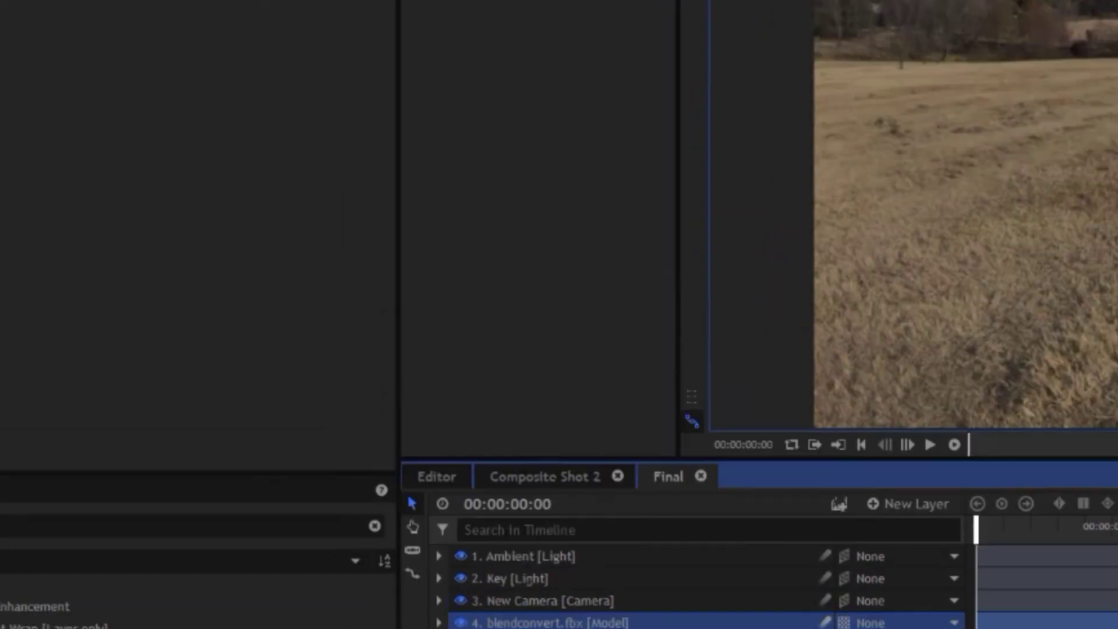
left_click(16, 141)
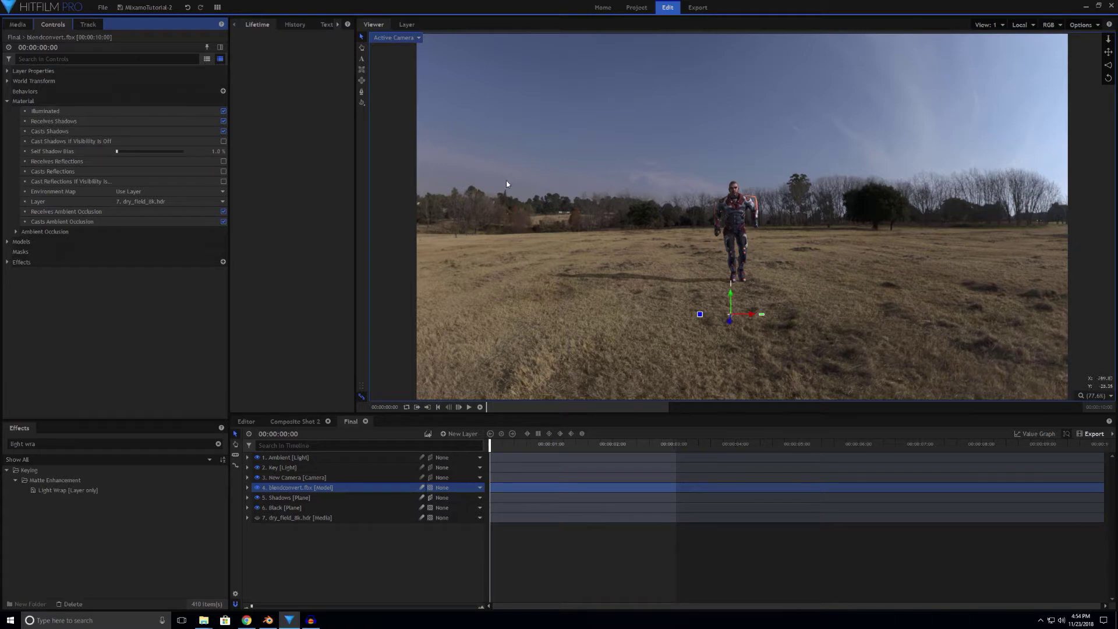
left_click_drag(490, 446, 546, 452)
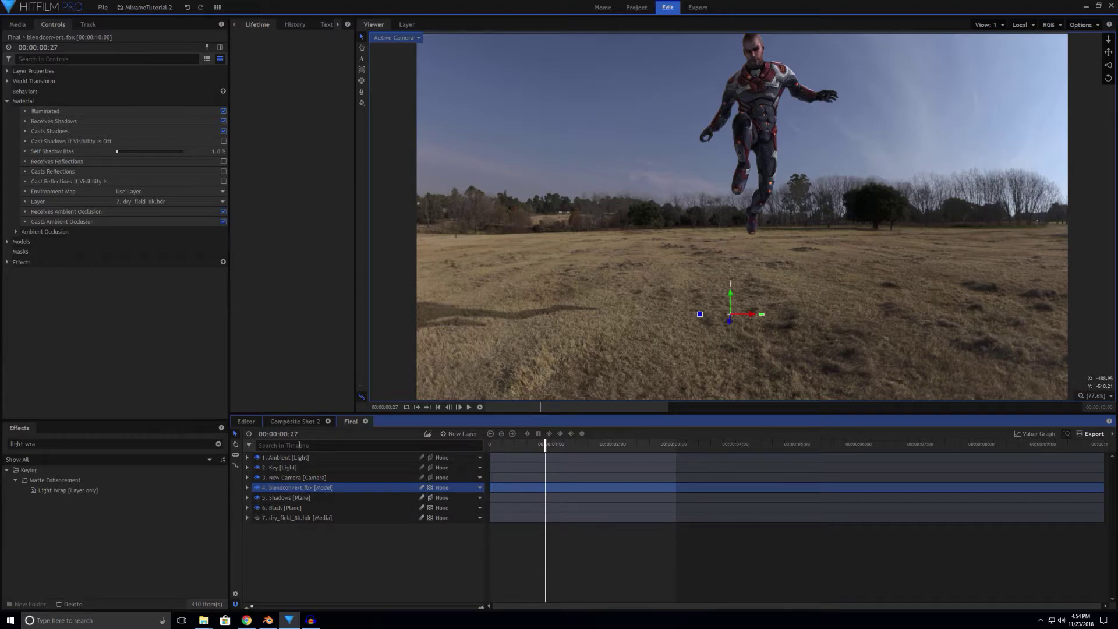
Step: Toggle the white Ambient light (intensity 70.0) off and on to compare, leaving it on
left_click(313, 458)
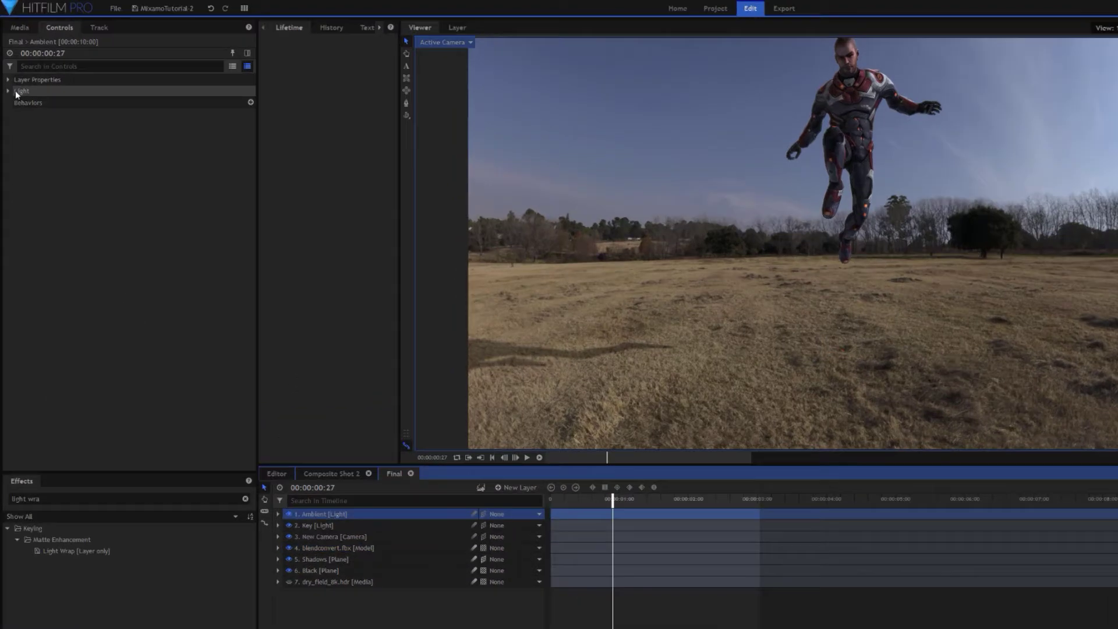
left_click(8, 80)
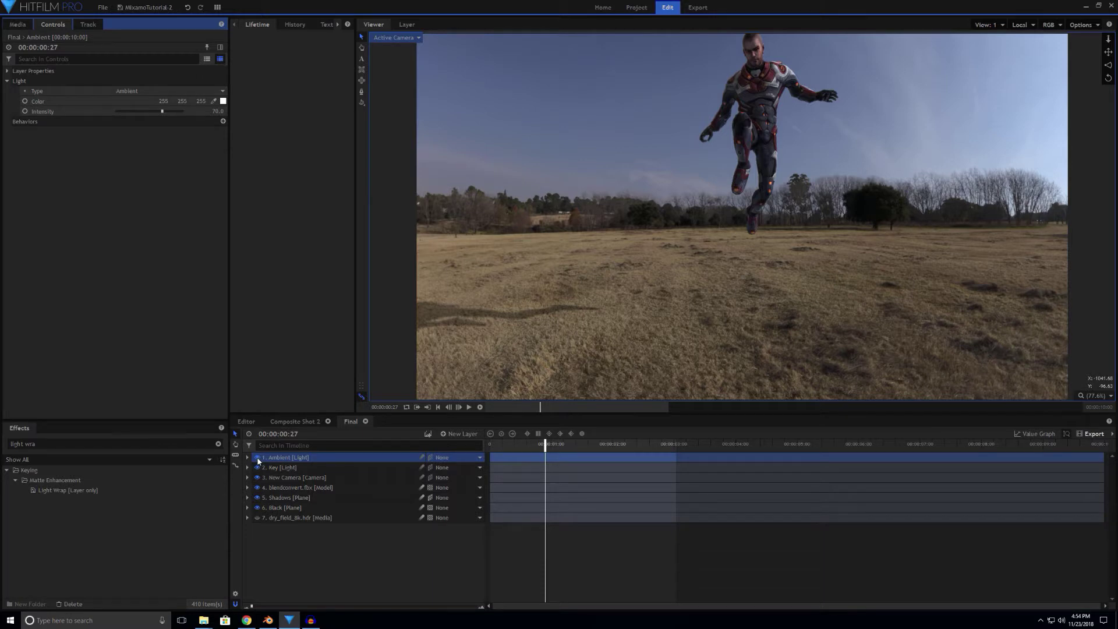
left_click(258, 458)
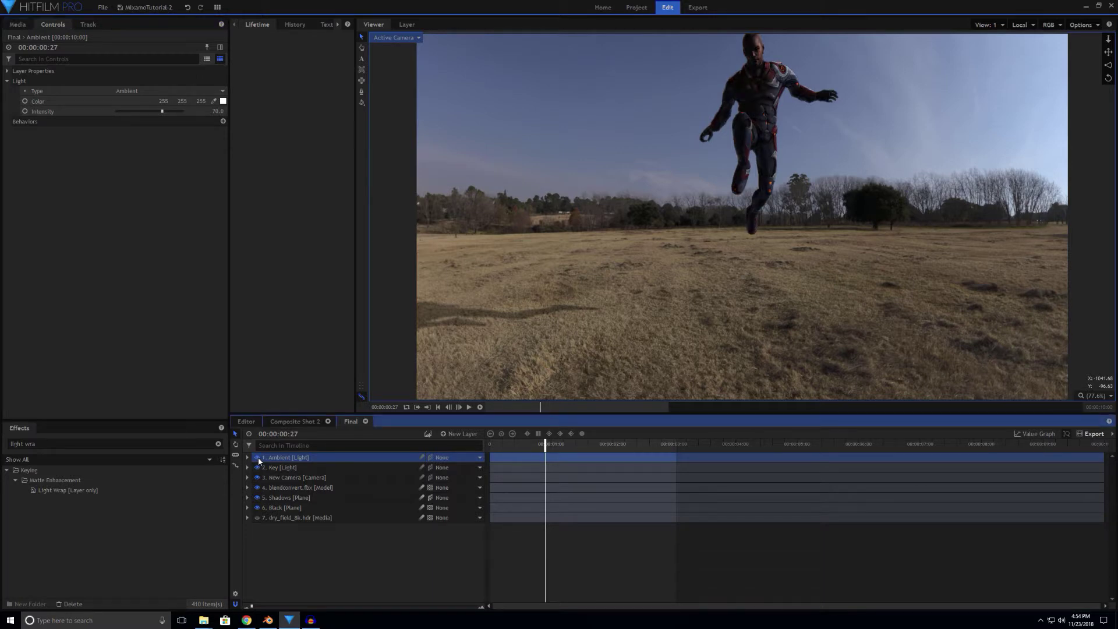
left_click(257, 457)
left_click(258, 458)
left_click(257, 458)
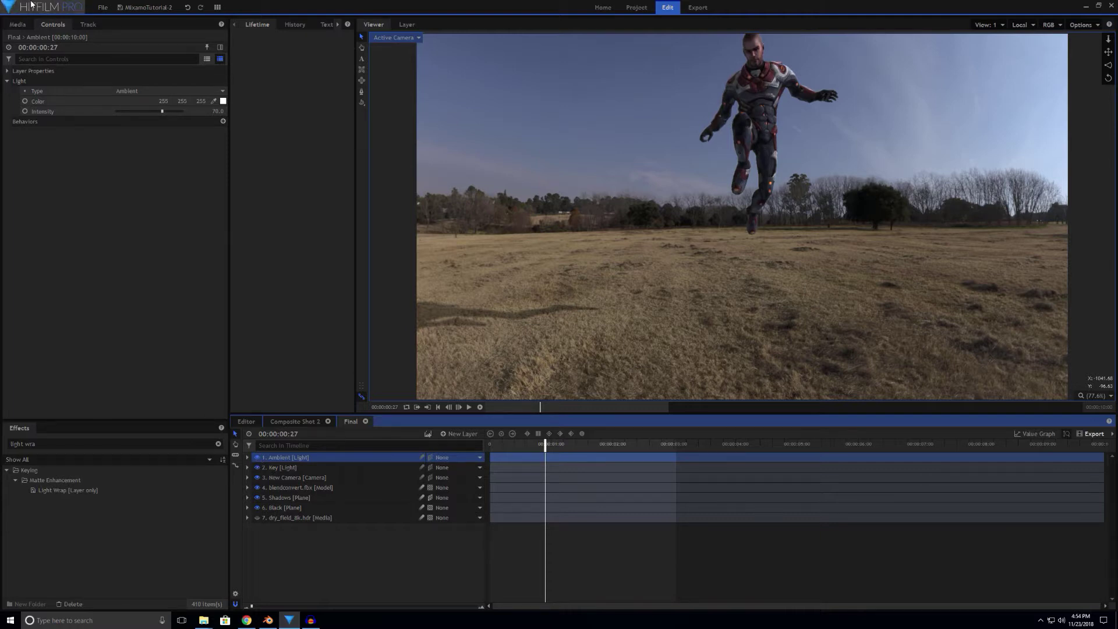
Step: In blendconvert.fbx's 3D Model Properties, set the material's Diffuse Color value to 191
left_click(20, 25)
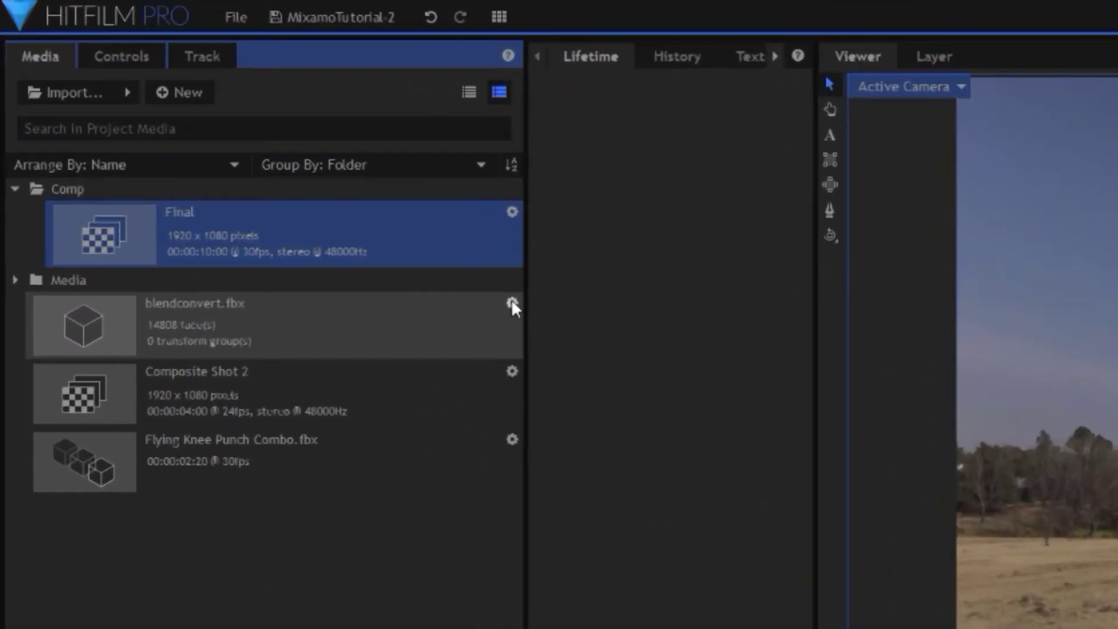
left_click(223, 132)
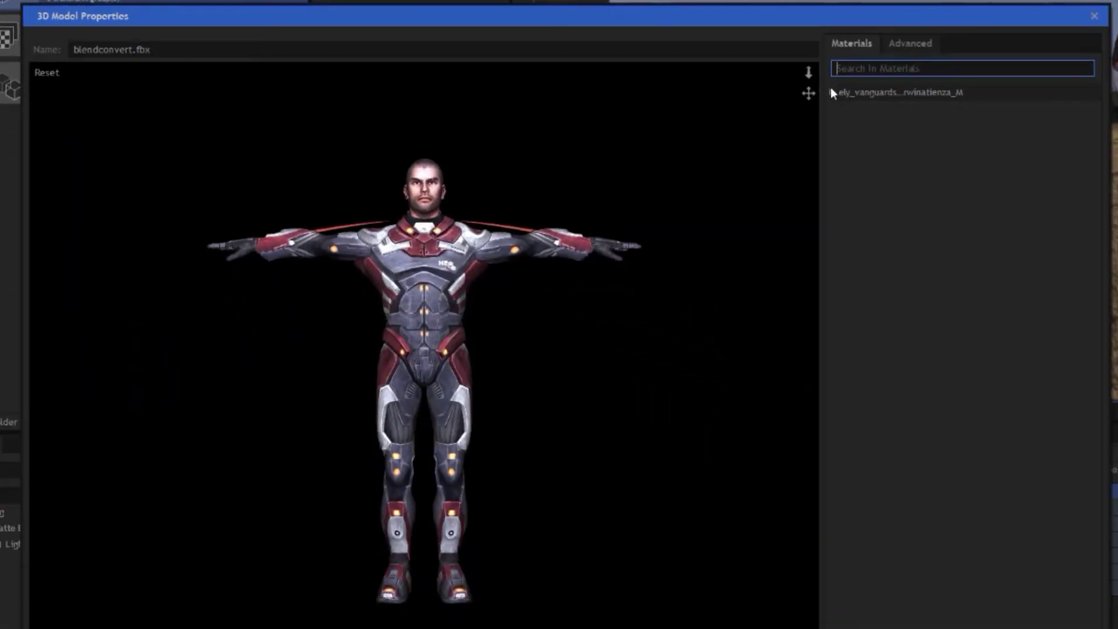
left_click(830, 92)
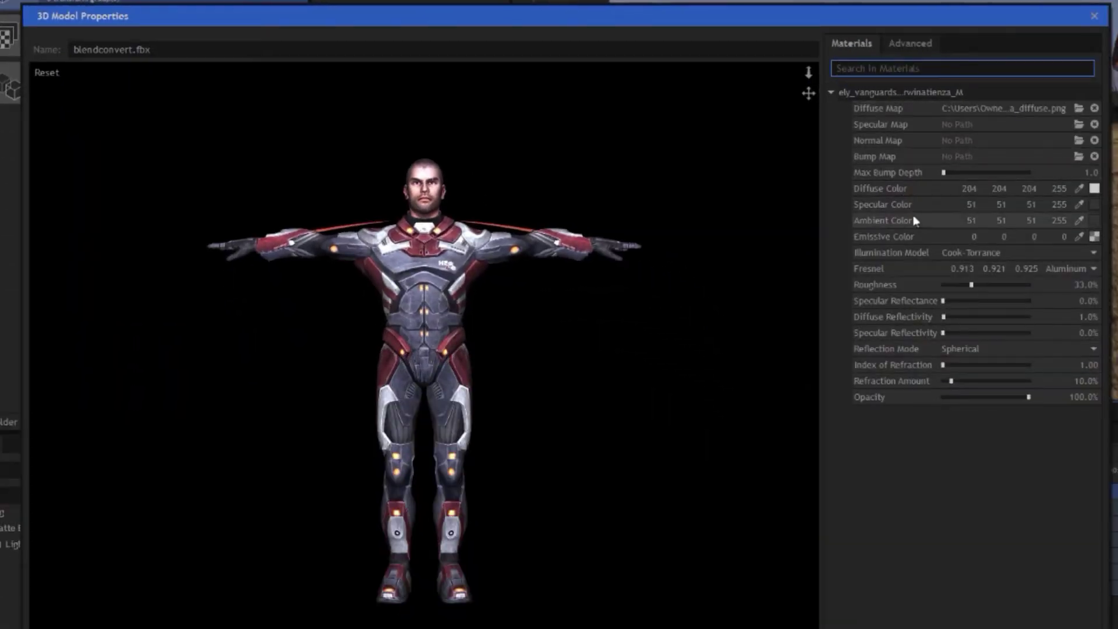
left_click(1095, 188)
left_click(729, 278)
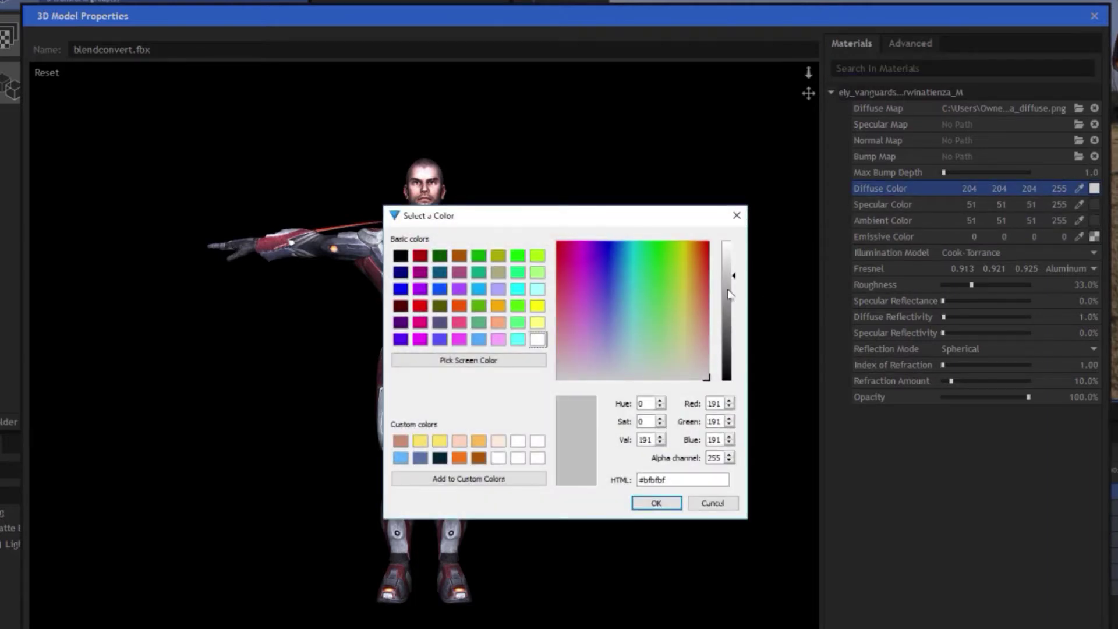
left_click(656, 504)
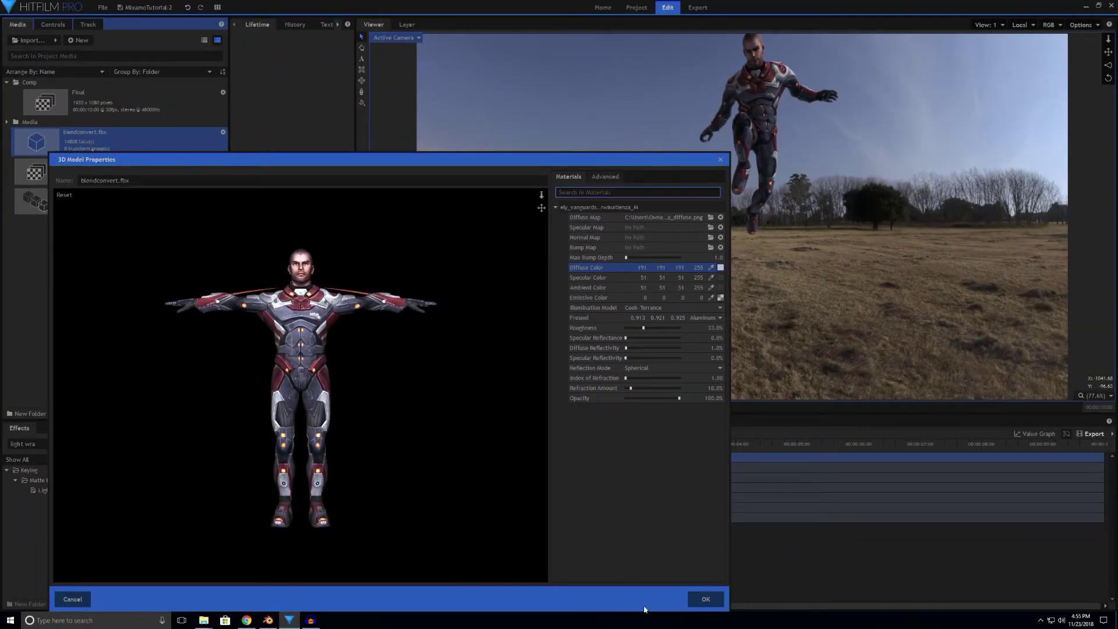
left_click(699, 599)
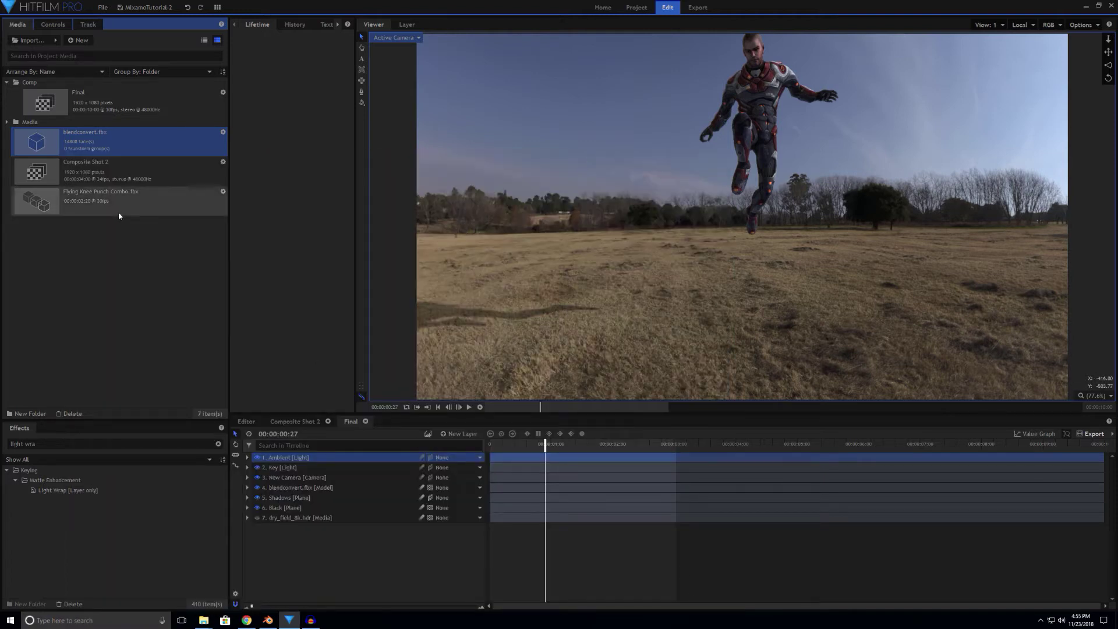
Step: At 00:00:01:13, toggle blendconvert.fbx's Light Wrap (dry_field_8k.hdr, radius 5.0, opacity 0.36) off and on
left_click(335, 489)
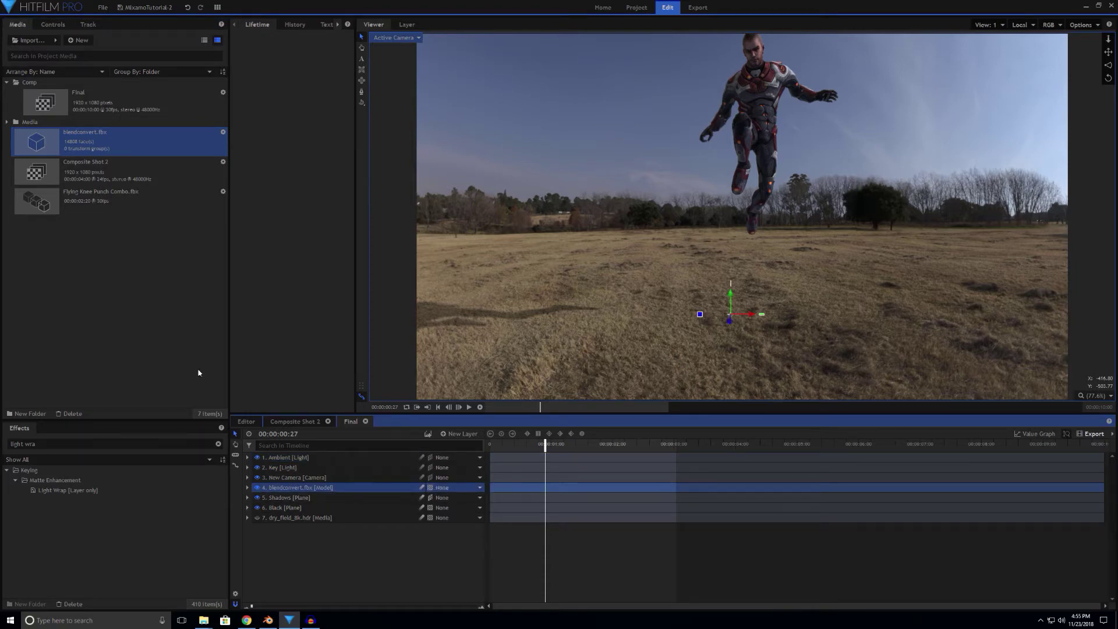
left_click(52, 25)
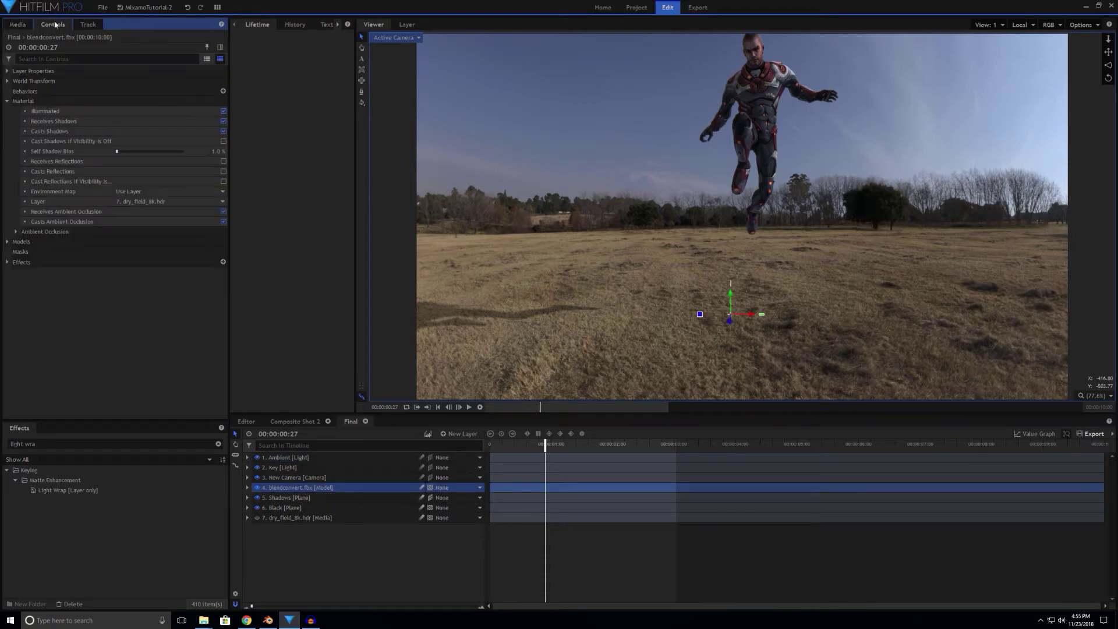
left_click(7, 262)
left_click(15, 272)
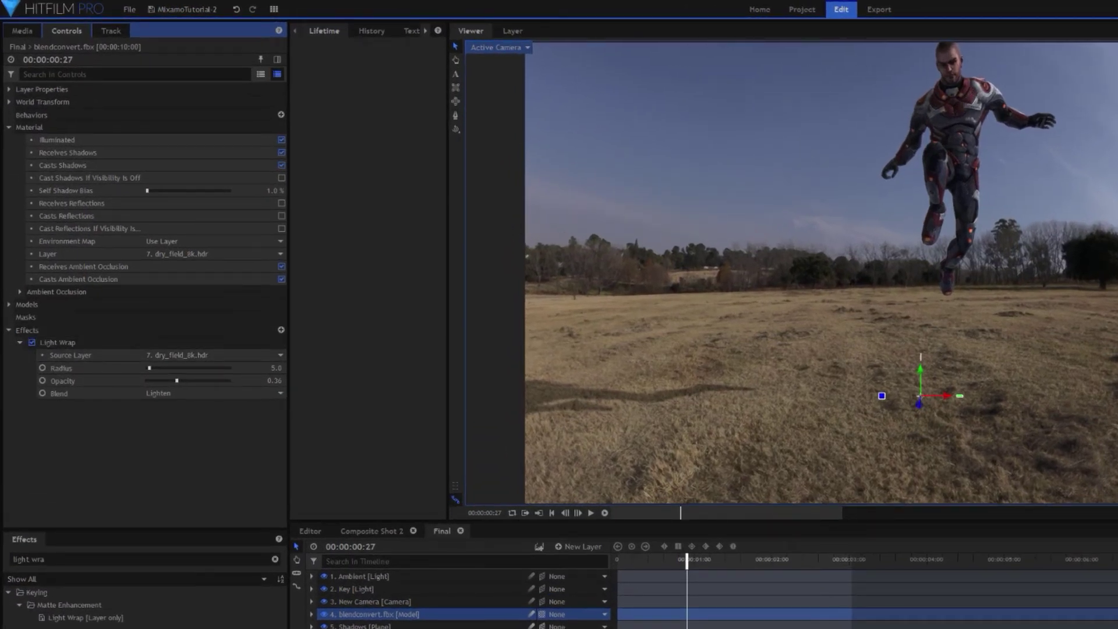
left_click(728, 561)
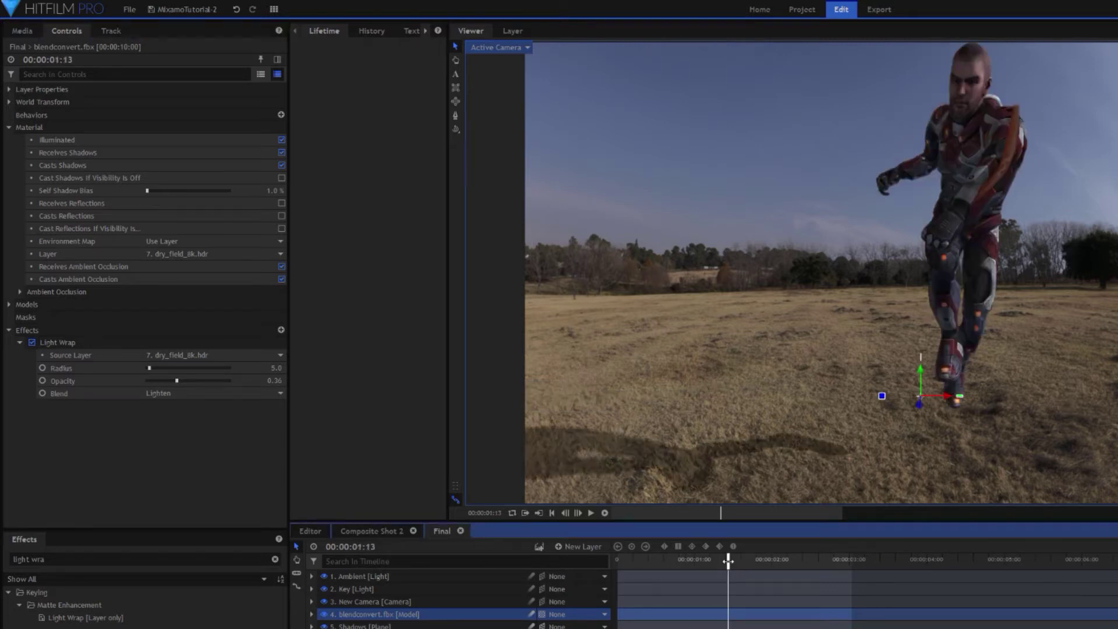
left_click(33, 343)
left_click(32, 342)
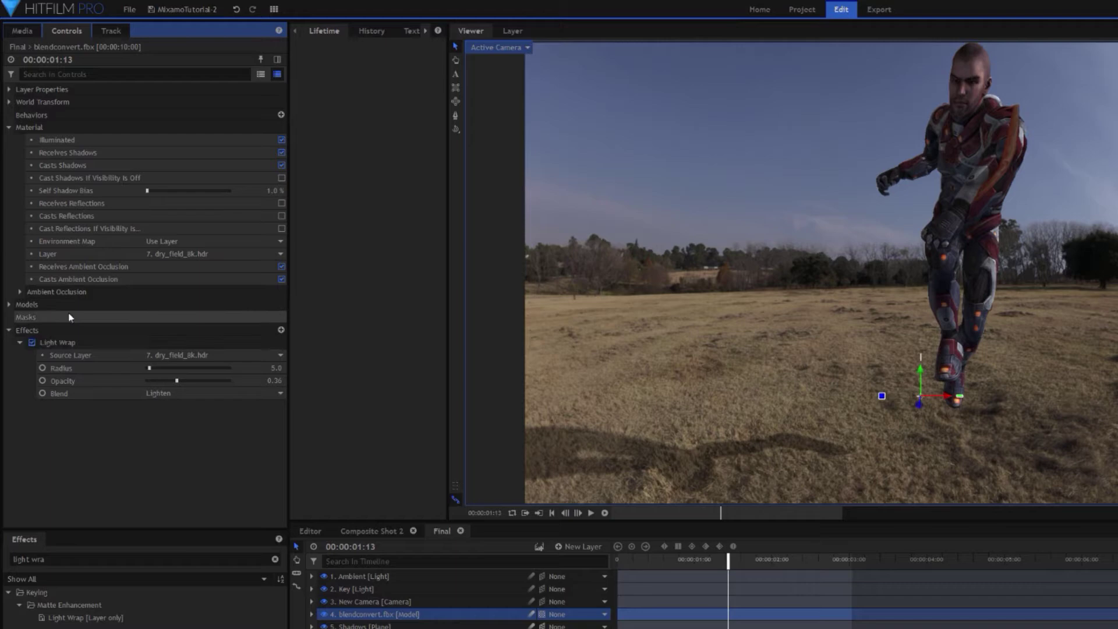
scroll(1003, 86, "up", 3)
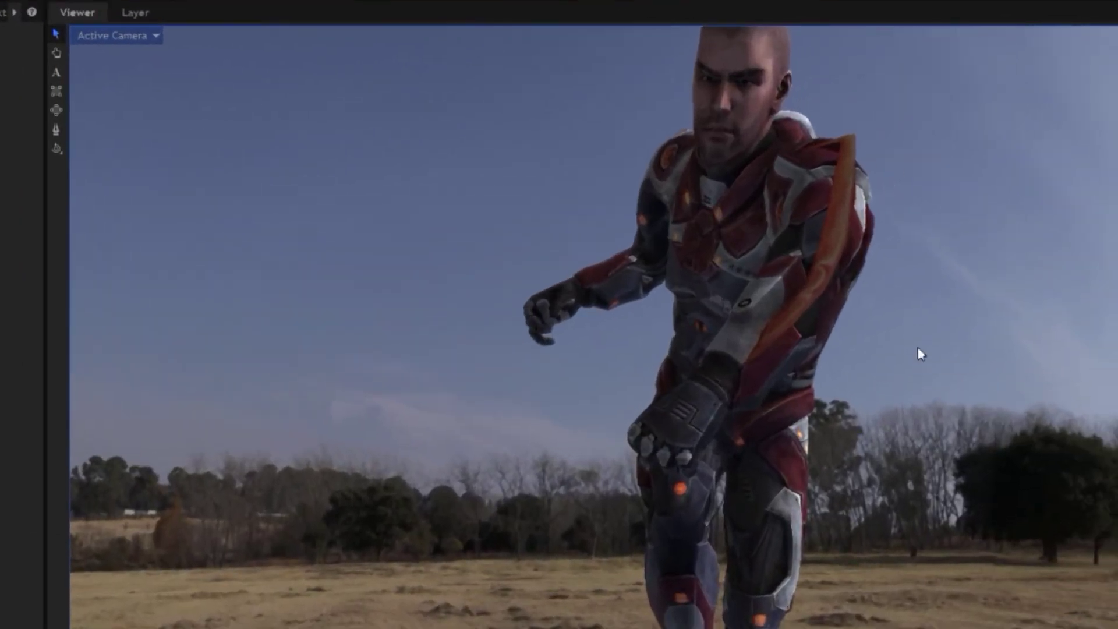
scroll(1071, 274, "down", 2)
scroll(1040, 134, "up", 2)
scroll(856, 113, "up", 3)
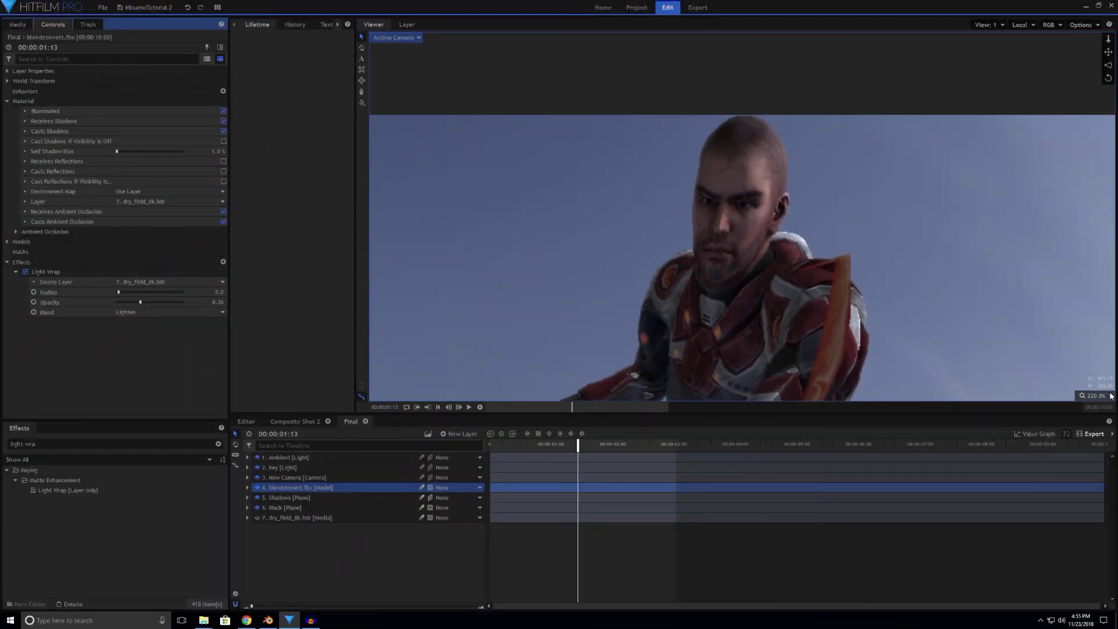
Step: Set the viewer zoom to Scale to Fit and bring up the Media list
left_click(1109, 395)
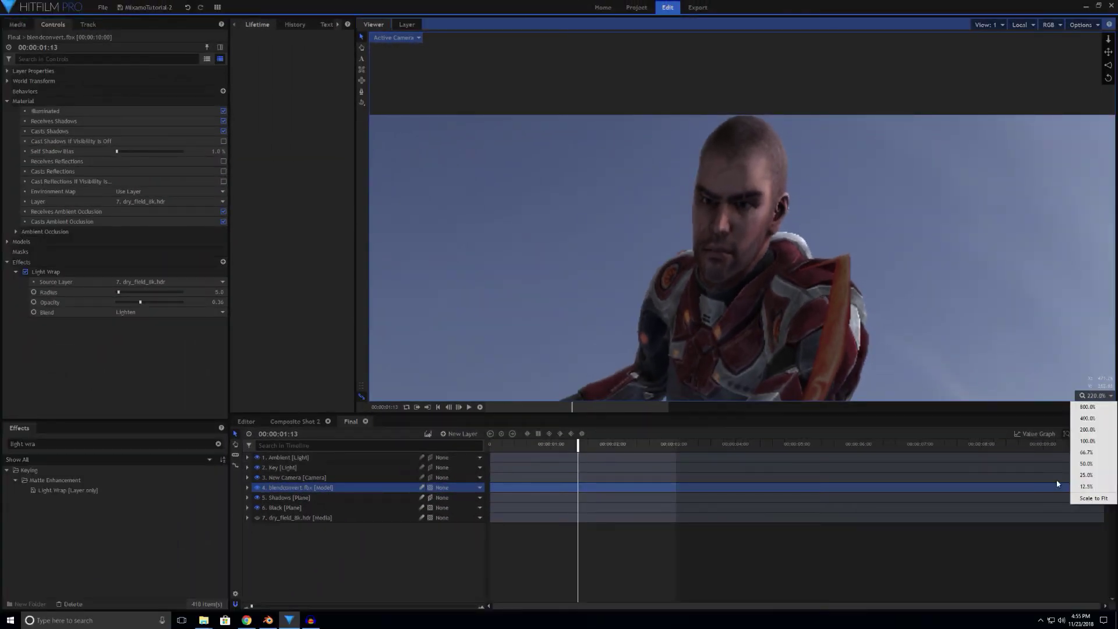
left_click(1088, 499)
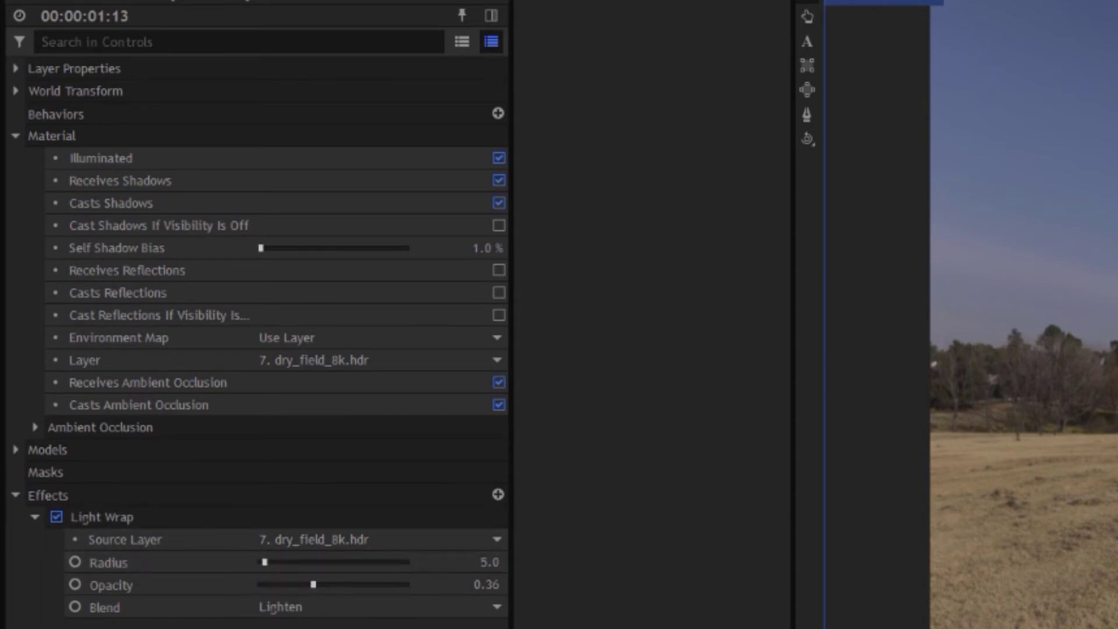
left_click(35, 1)
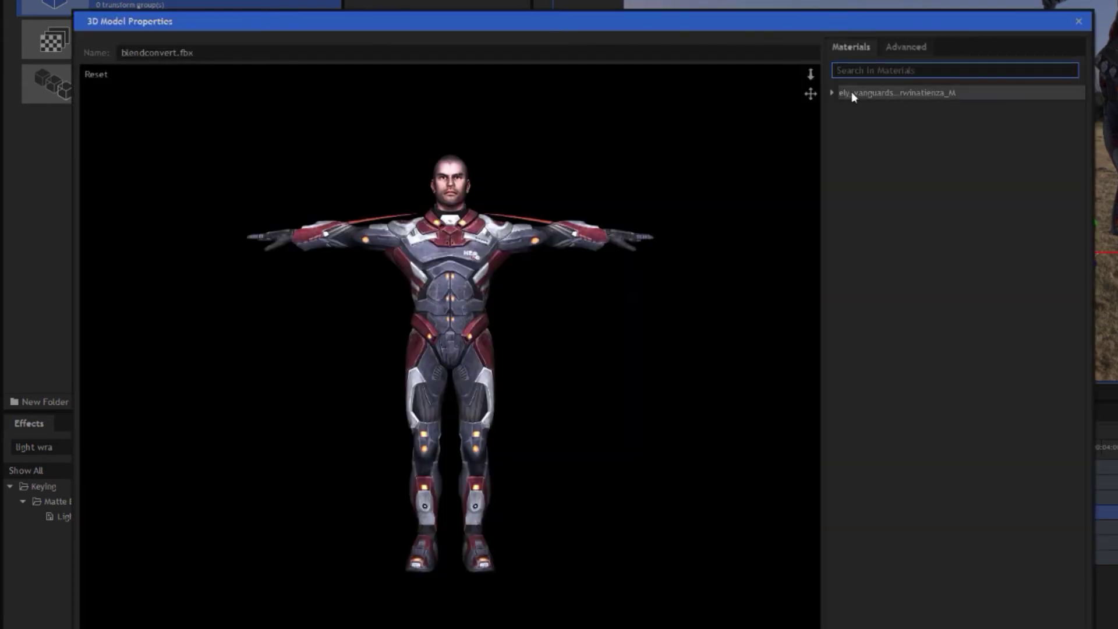
left_click(831, 93)
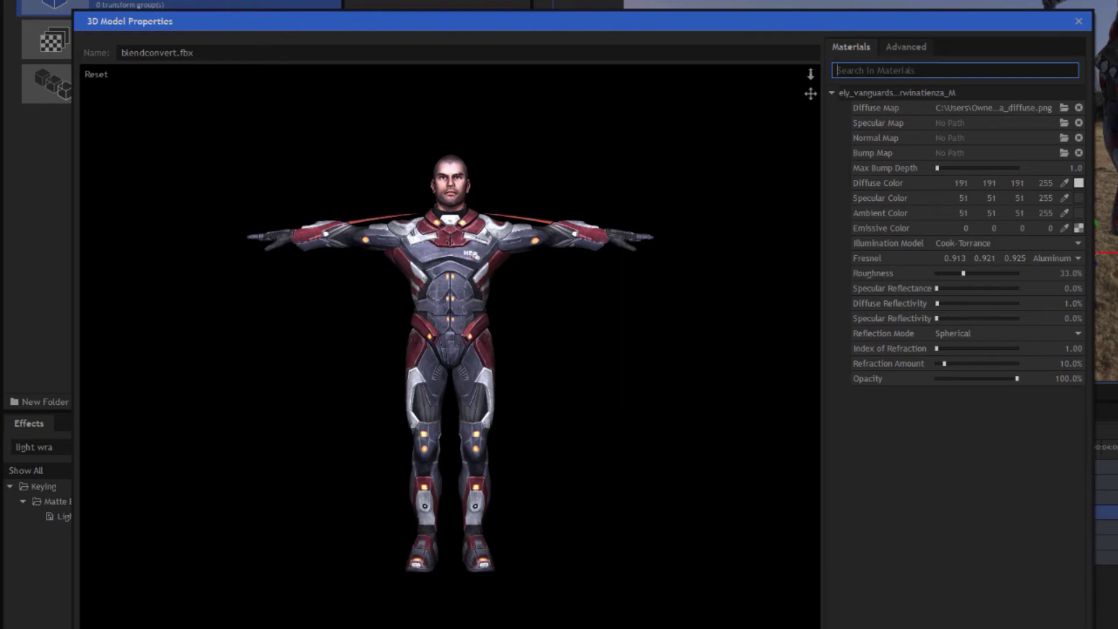
key("Return")
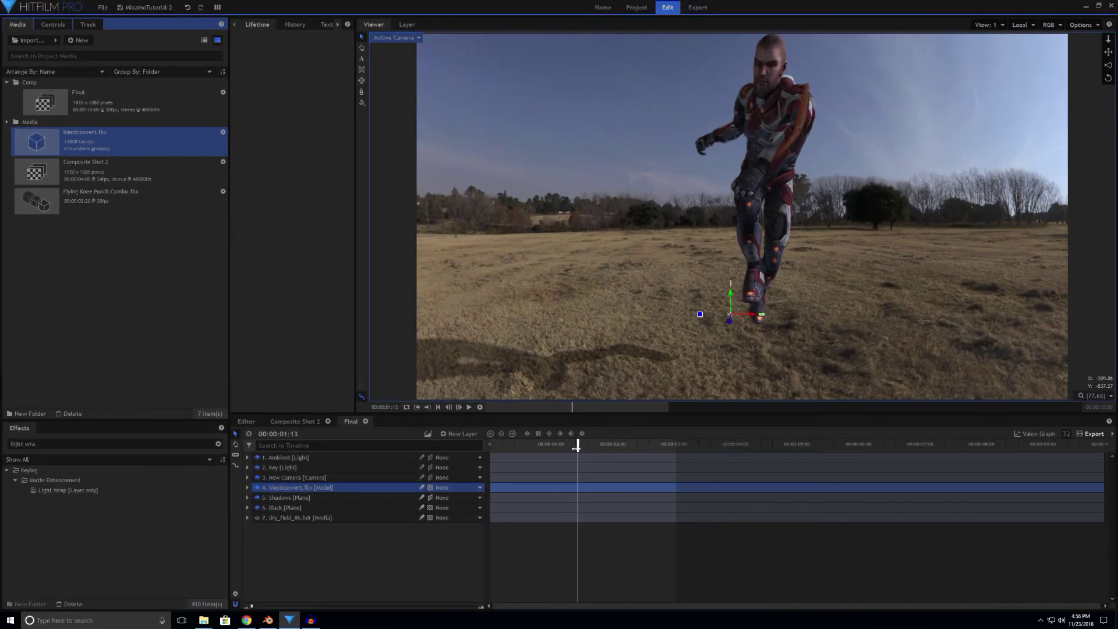
Step: Scrub the Final composite timeline to preview the lit character's leap, ending at 00:00:00:04
left_click_drag(578, 447, 671, 443)
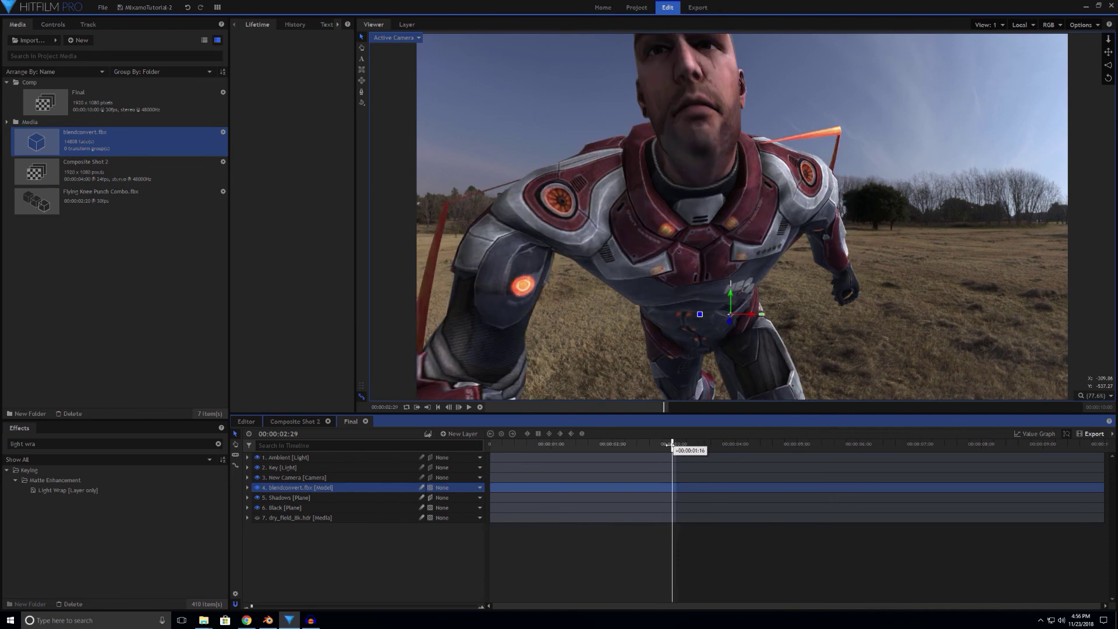